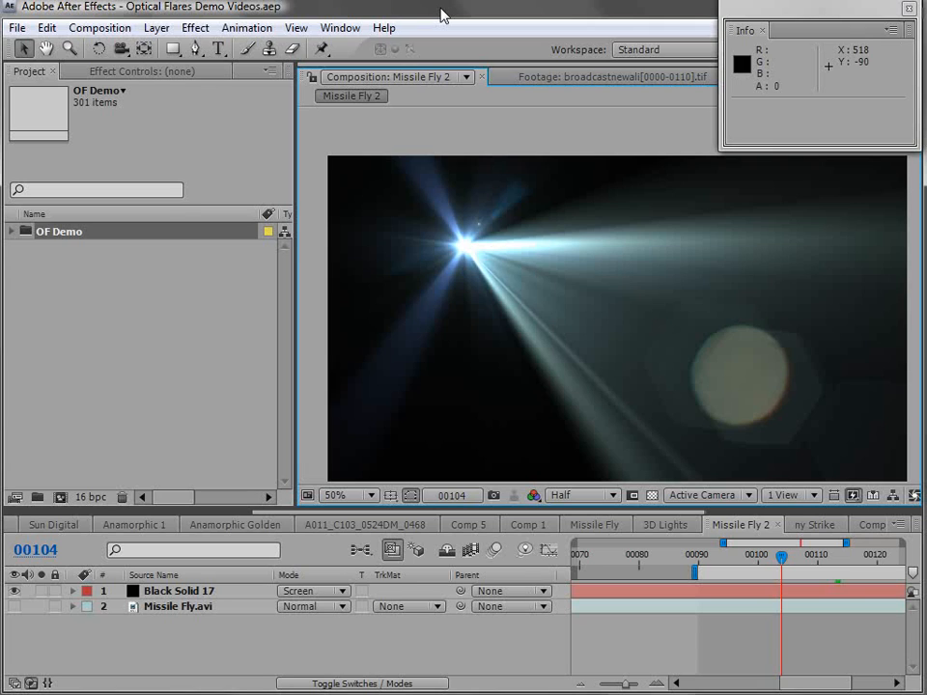
Switch the project colour depth to 32 bits per channel.
{"action": "left_click", "coordinate": [415, 109]}
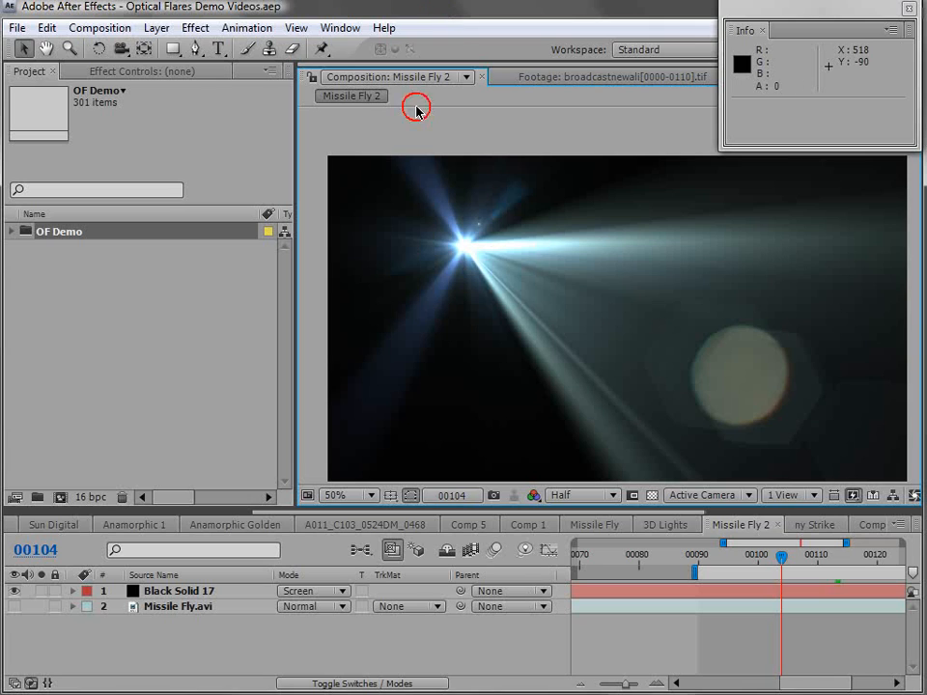
{"action": "left_click", "coordinate": [91, 498], "text": "alt"}
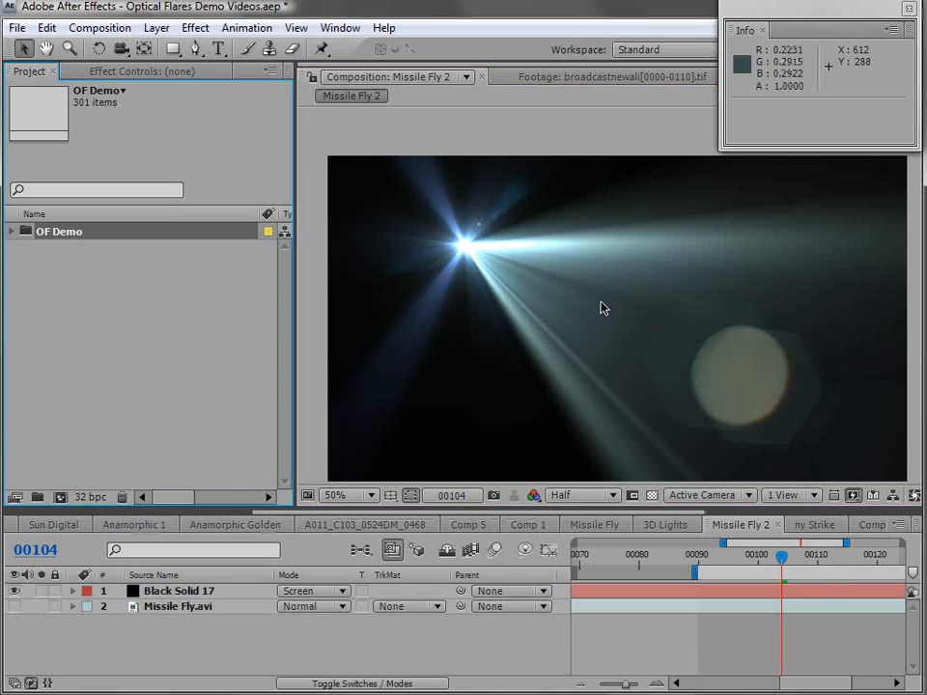
Apply Box Blur to Black Solid 17 with a blur radius of 21 and Repeat Edge Pixels enabled.
{"action": "left_click", "coordinate": [464, 251]}
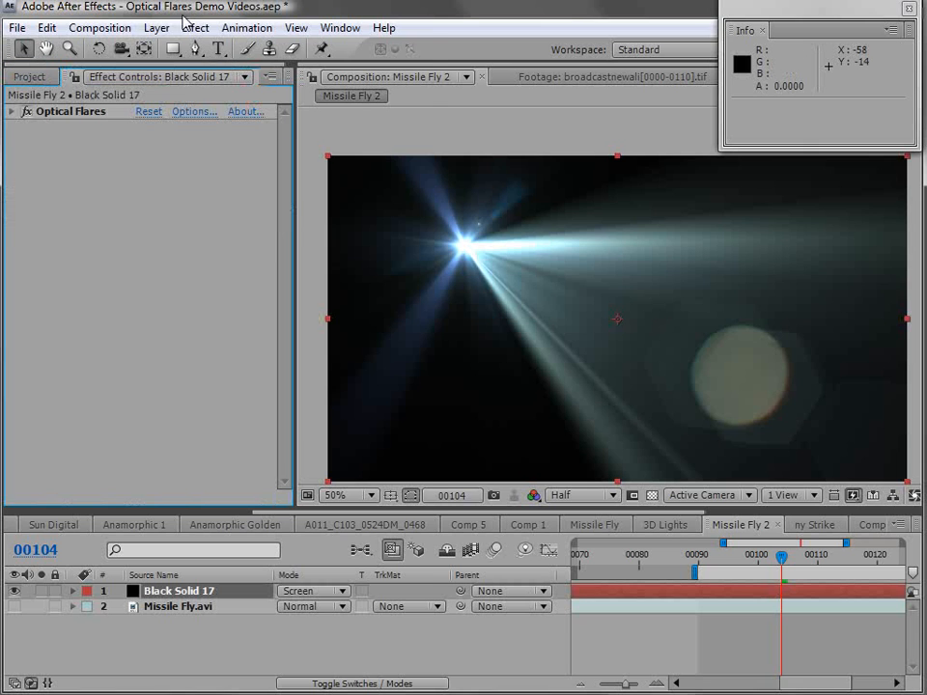
{"action": "left_click", "coordinate": [193, 27]}
{"action": "mouse_move", "coordinate": [234, 155]}
{"action": "left_click", "coordinate": [490, 172]}
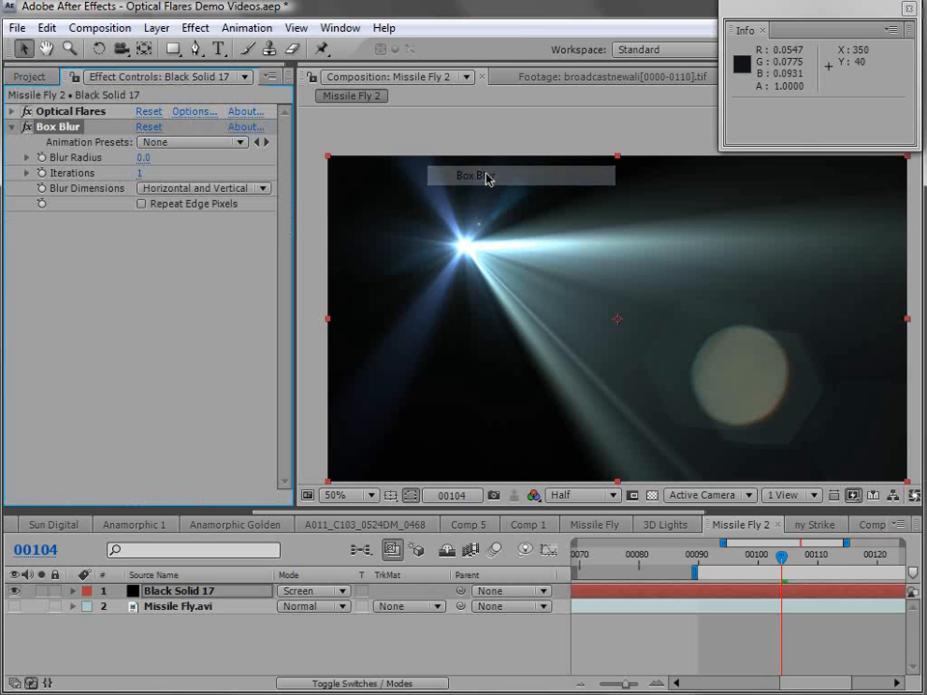
{"action": "left_click_drag", "start_coordinate": [143, 157], "coordinate": [167, 157]}
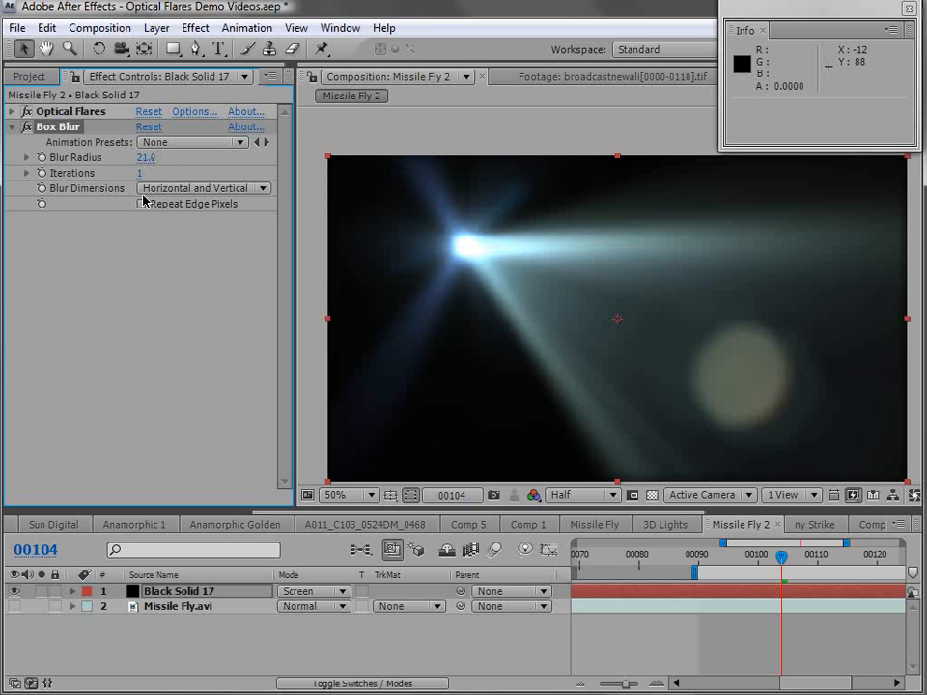
{"action": "left_click", "coordinate": [142, 206]}
Set the Box Blur radius to about 26 while viewing the flare's hot core at 100% magnification.
{"action": "key", "text": "/"}
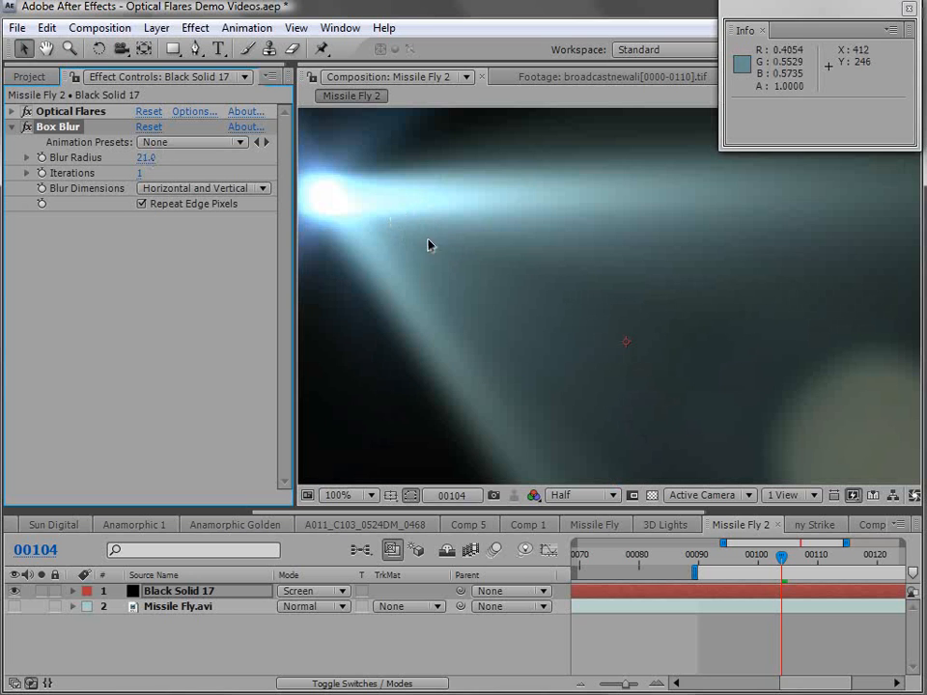
{"action": "key", "text": "h"}
{"action": "left_click_drag", "start_coordinate": [365, 205], "coordinate": [422, 232]}
{"action": "key", "text": "v"}
{"action": "left_click_drag", "start_coordinate": [145, 160], "coordinate": [117, 159]}
Cycle the project colour depth between 16 bpc and 32 bpc to compare the blurred highlight, ending at 32 bpc.
{"action": "left_click", "coordinate": [27, 76]}
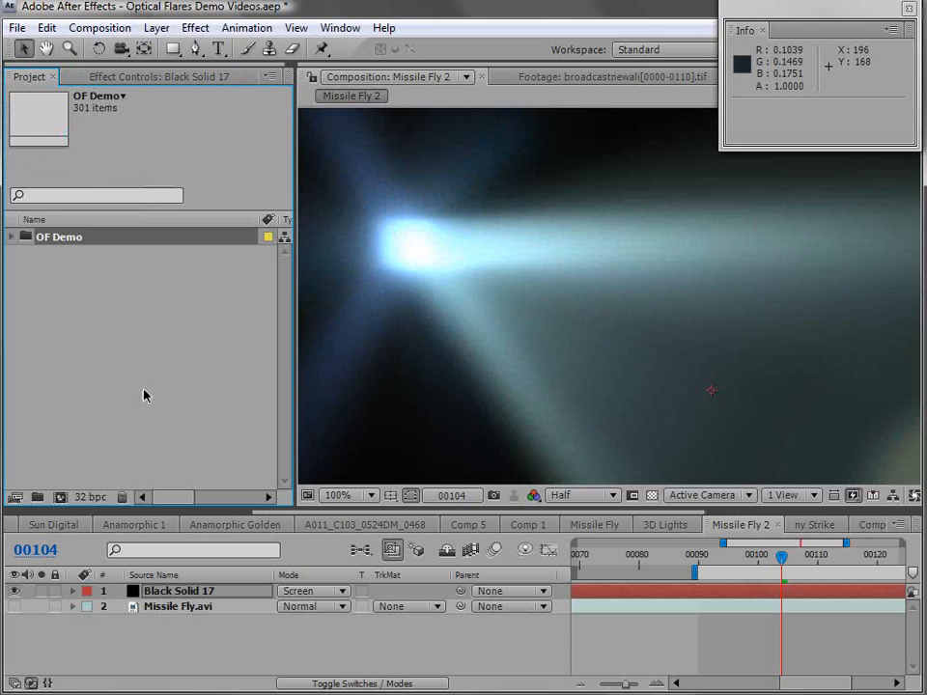
{"action": "left_click", "coordinate": [88, 498], "text": "alt"}
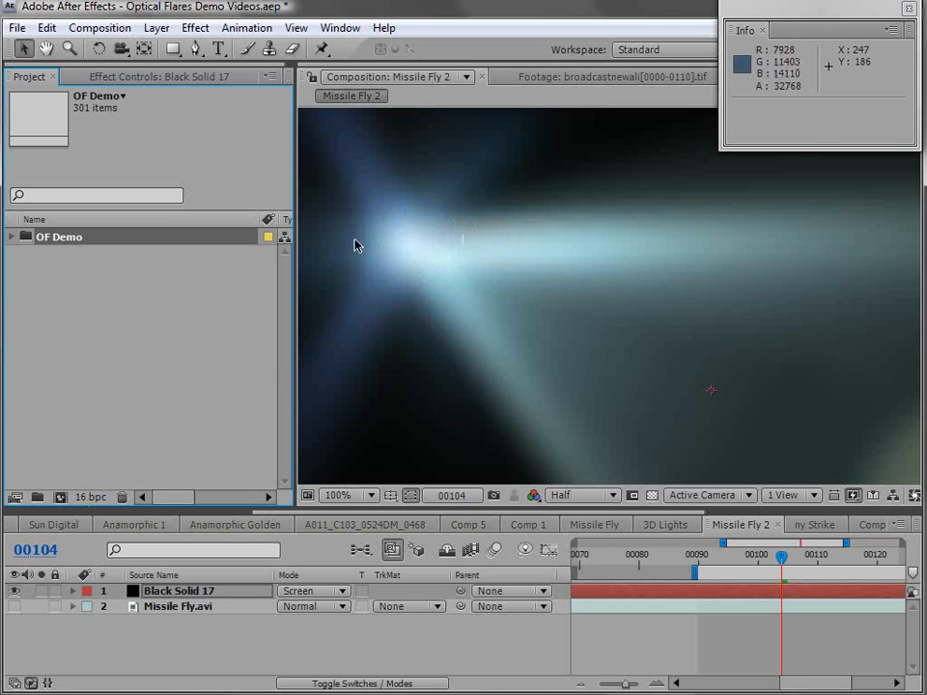
{"action": "left_click", "coordinate": [92, 498], "text": "alt"}
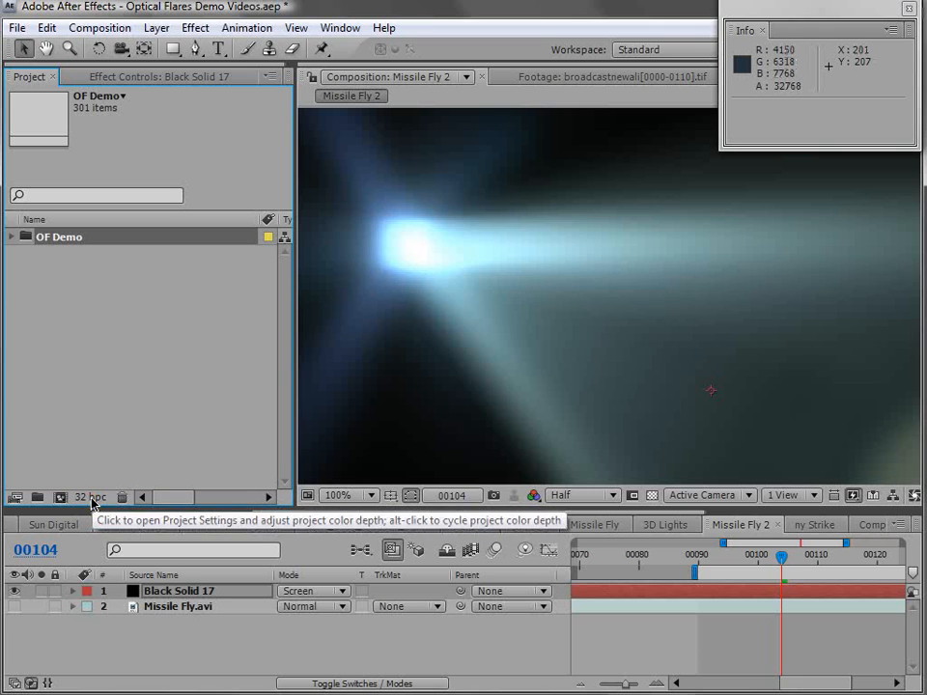
{"action": "left_click", "coordinate": [90, 498], "text": "alt"}
{"action": "left_click", "coordinate": [93, 498], "text": "alt"}
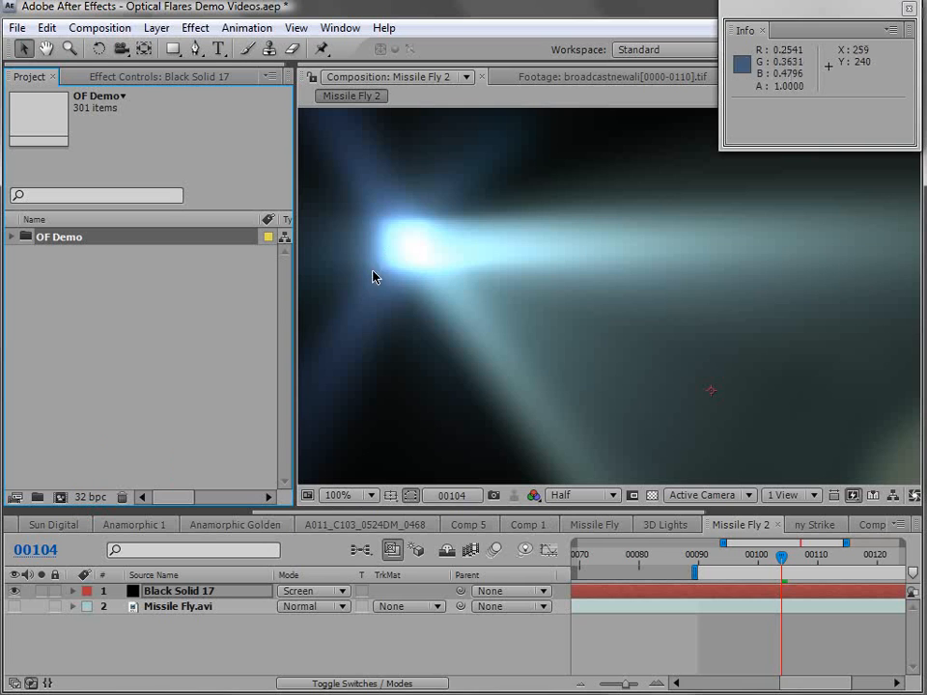
Return to the full-frame view of the flare and delete Box Blur from Black Solid 17.
{"action": "key", "text": "comma"}
{"action": "key", "text": "h"}
{"action": "left_click_drag", "start_coordinate": [591, 320], "coordinate": [542, 289]}
{"action": "left_click", "coordinate": [118, 81]}
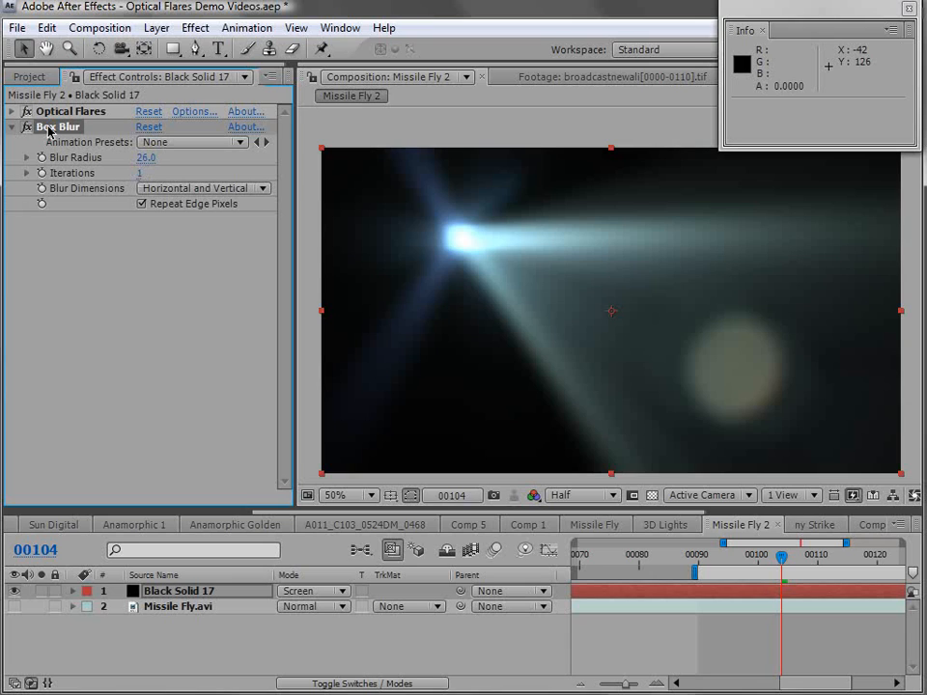
{"action": "key", "text": "Delete"}
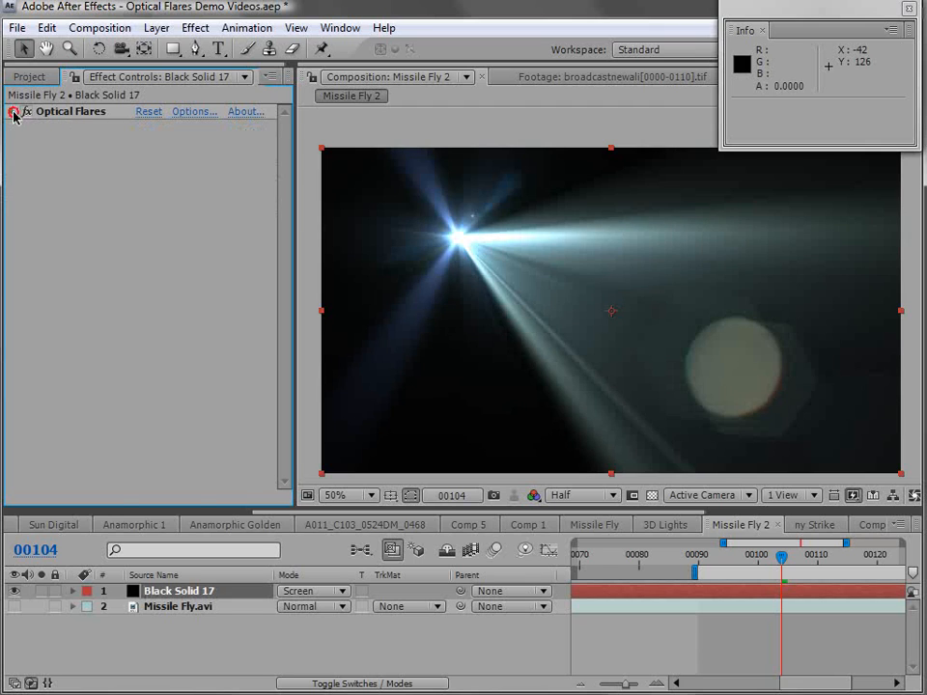
Expand the Optical Flares settings and collapse the Foreground Layers and Custom Layers groups to reach Render Mode.
{"action": "left_click", "coordinate": [13, 112]}
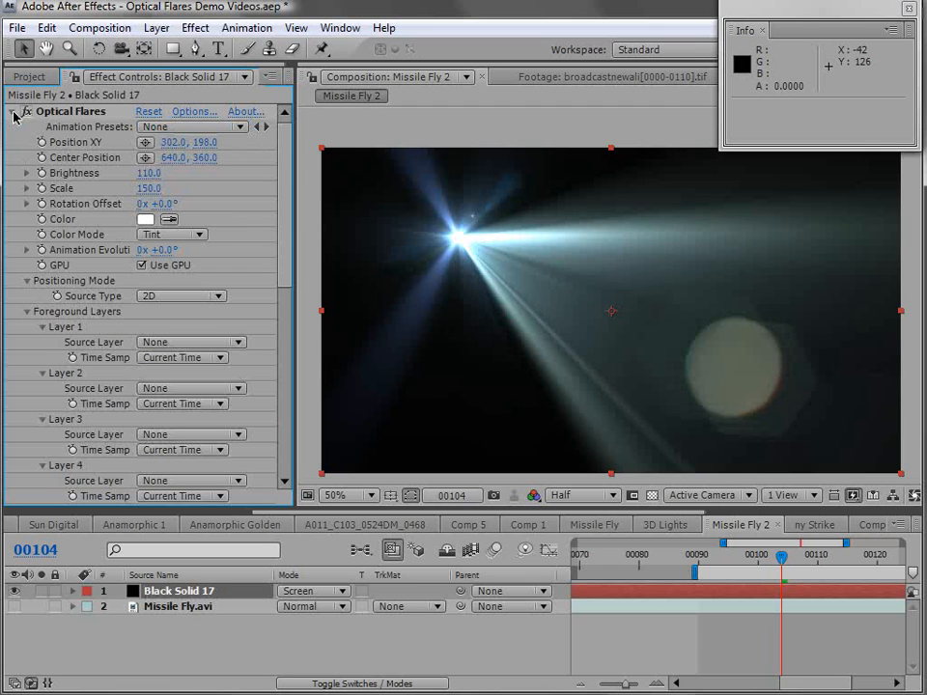
{"action": "left_click", "coordinate": [26, 312]}
{"action": "left_click", "coordinate": [27, 329]}
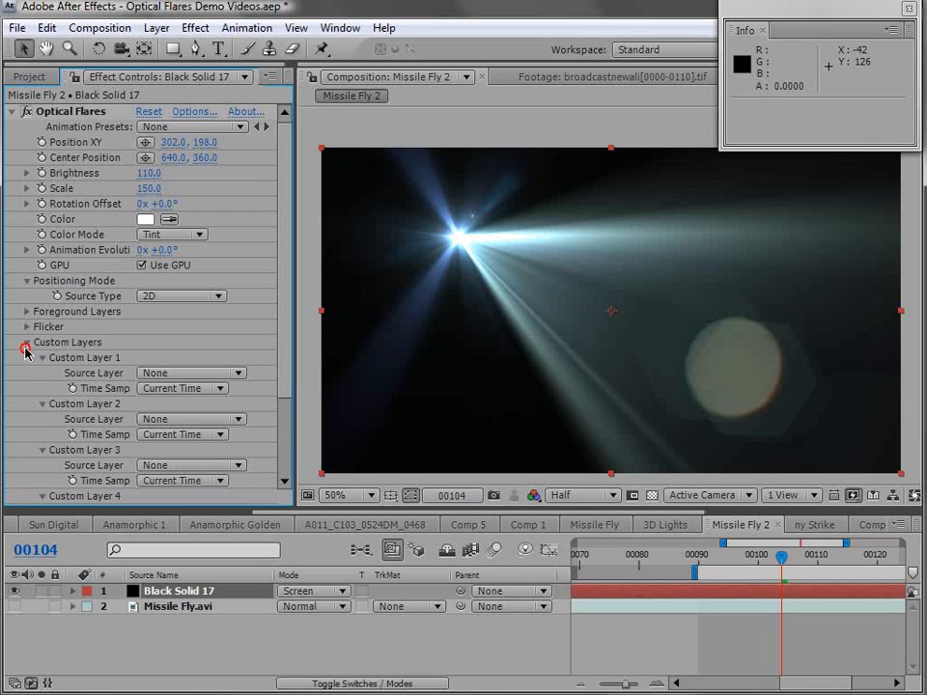
{"action": "left_click", "coordinate": [27, 344]}
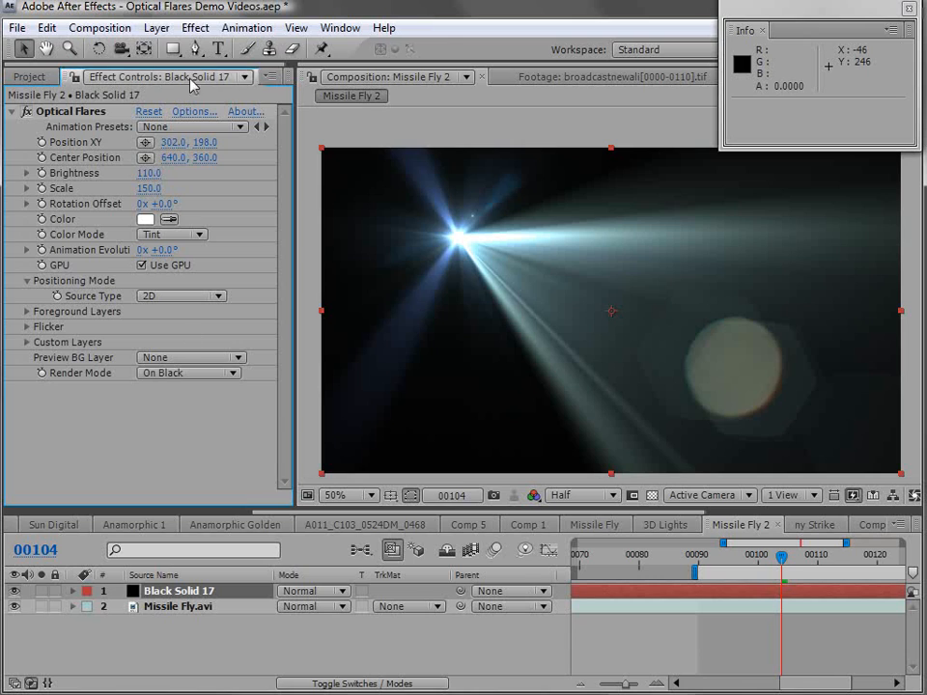
Change the colour of Black Solid 17 to red in its solid settings.
{"action": "left_click", "coordinate": [157, 27]}
{"action": "left_click", "coordinate": [136, 67]}
{"action": "left_click", "coordinate": [310, 467]}
{"action": "left_click_drag", "start_coordinate": [425, 499], "coordinate": [559, 484]}
{"action": "left_click", "coordinate": [719, 439]}
{"action": "left_click", "coordinate": [358, 570]}
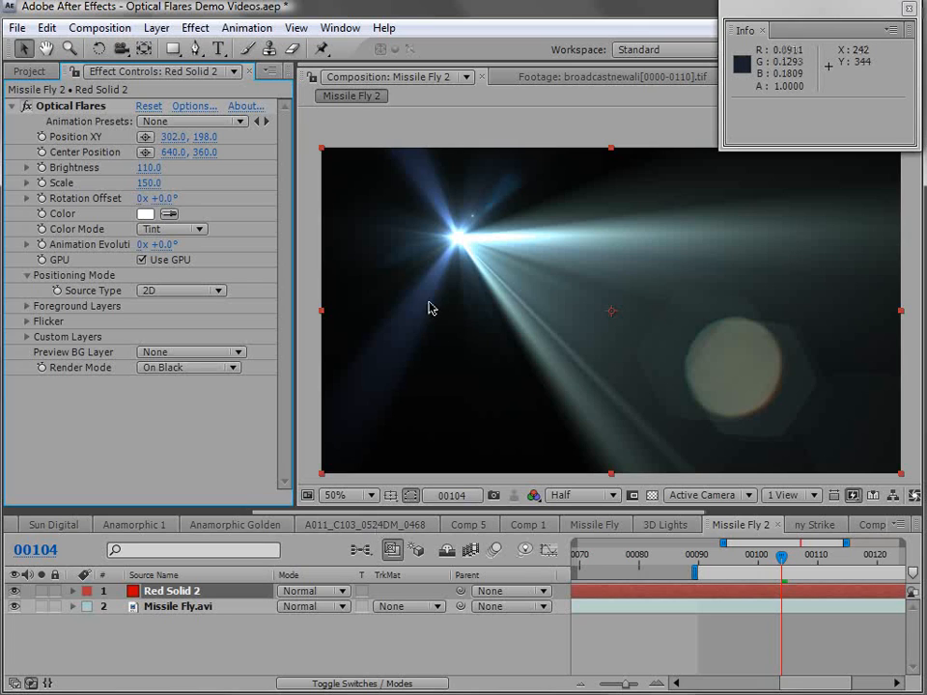
Toggle Optical Flares off and on with Render Mode at On Black to compare the plain solid with the flare.
{"action": "left_click", "coordinate": [159, 368]}
{"action": "left_click", "coordinate": [198, 375]}
{"action": "left_click", "coordinate": [24, 107]}
{"action": "left_click", "coordinate": [24, 107]}
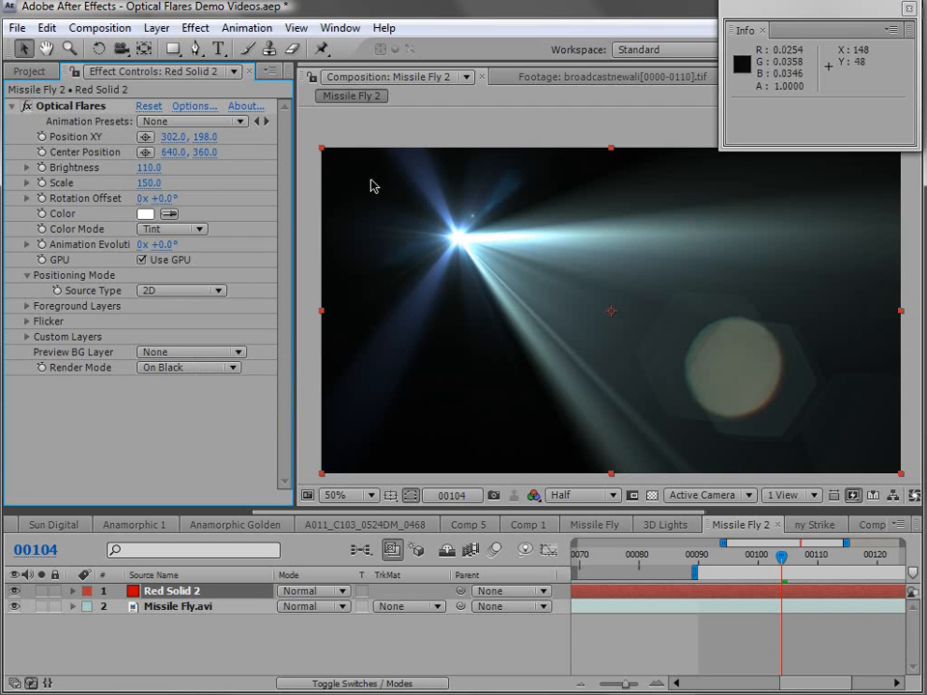
Try the On Transparent render mode and move the flare over the city to about 1026, 358.
{"action": "left_click", "coordinate": [188, 371]}
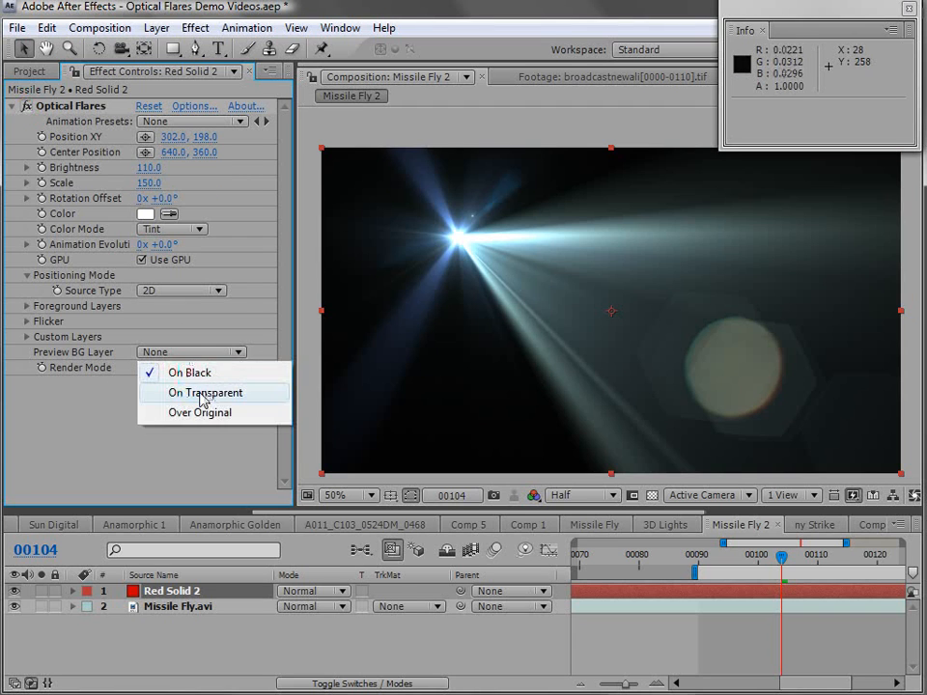
{"action": "left_click", "coordinate": [206, 392]}
{"action": "left_click_drag", "start_coordinate": [460, 240], "coordinate": [785, 310]}
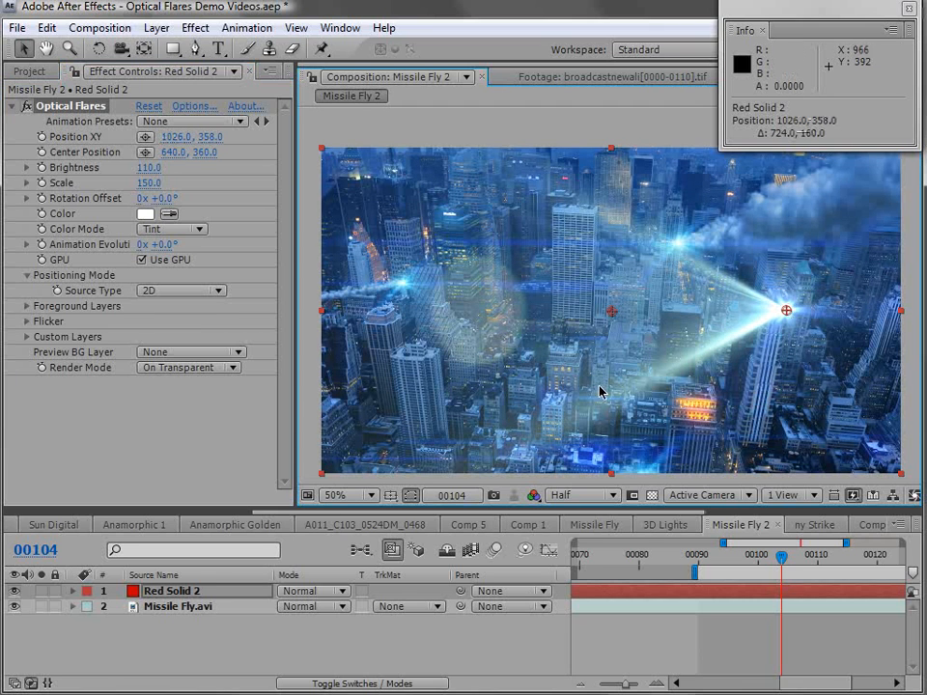
Try the Over Original render mode and move the flare across the red solid to about 348, 140.
{"action": "left_click", "coordinate": [183, 368]}
{"action": "left_click", "coordinate": [173, 389]}
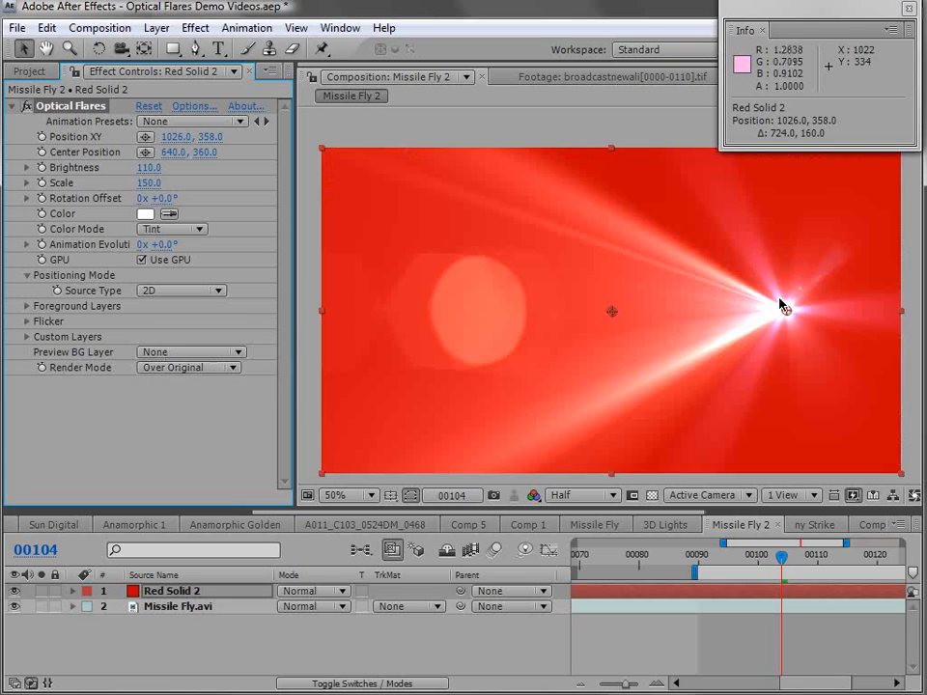
{"action": "left_click_drag", "start_coordinate": [784, 307], "coordinate": [480, 212]}
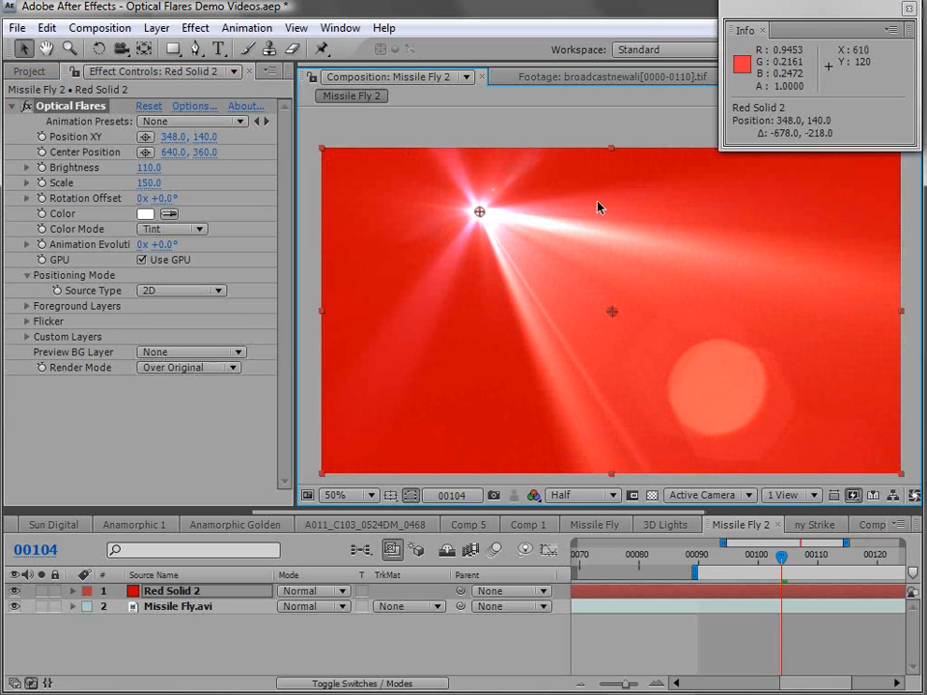
Set the flare's render mode to On Black and the red solid's blending mode to Screen.
{"action": "left_click", "coordinate": [169, 369]}
{"action": "left_click", "coordinate": [195, 334]}
{"action": "left_click", "coordinate": [307, 591]}
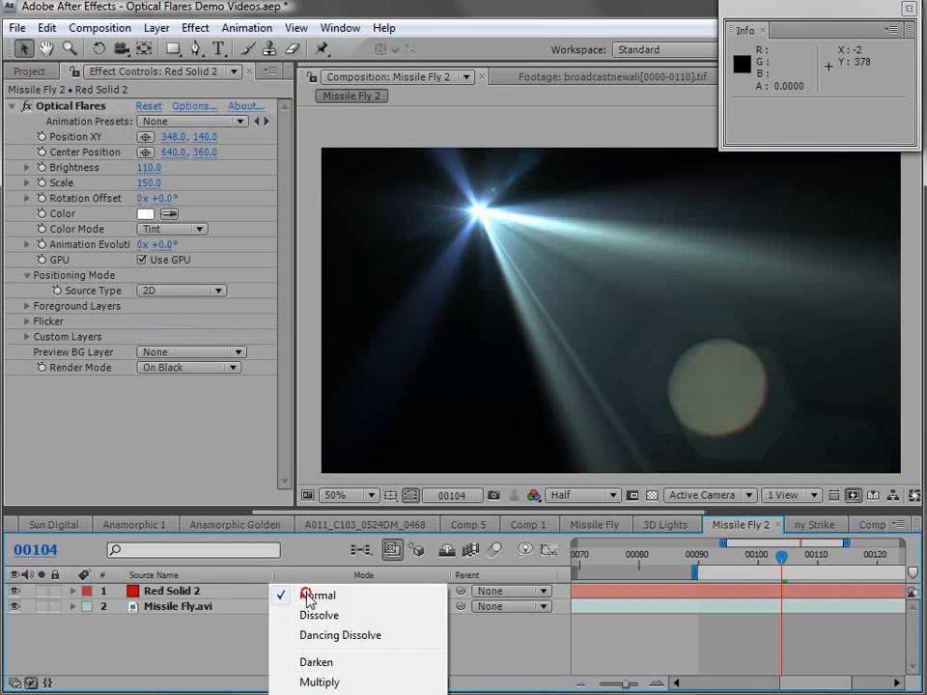
{"action": "left_click", "coordinate": [319, 694]}
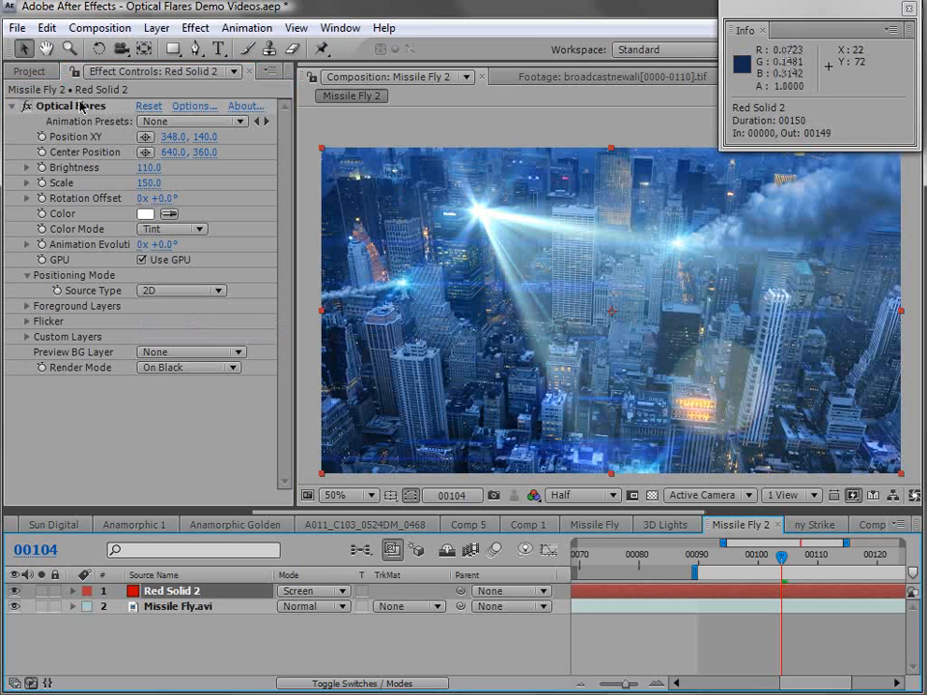
Move the flare to about 334, 146 and choose On Black again as its render mode.
{"action": "left_click_drag", "start_coordinate": [480, 211], "coordinate": [492, 293]}
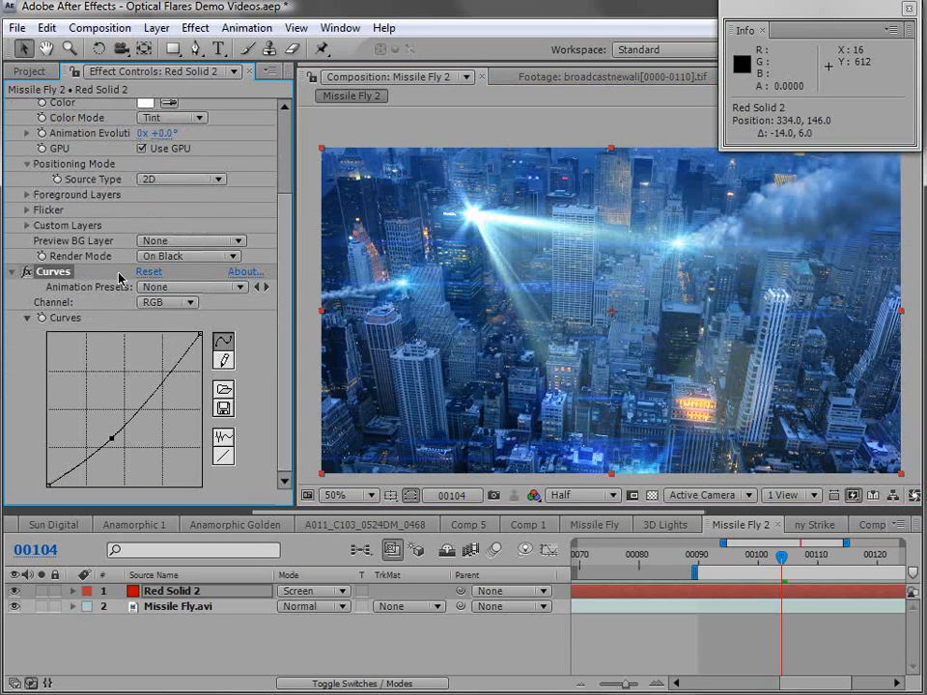
{"action": "left_click", "coordinate": [188, 258]}
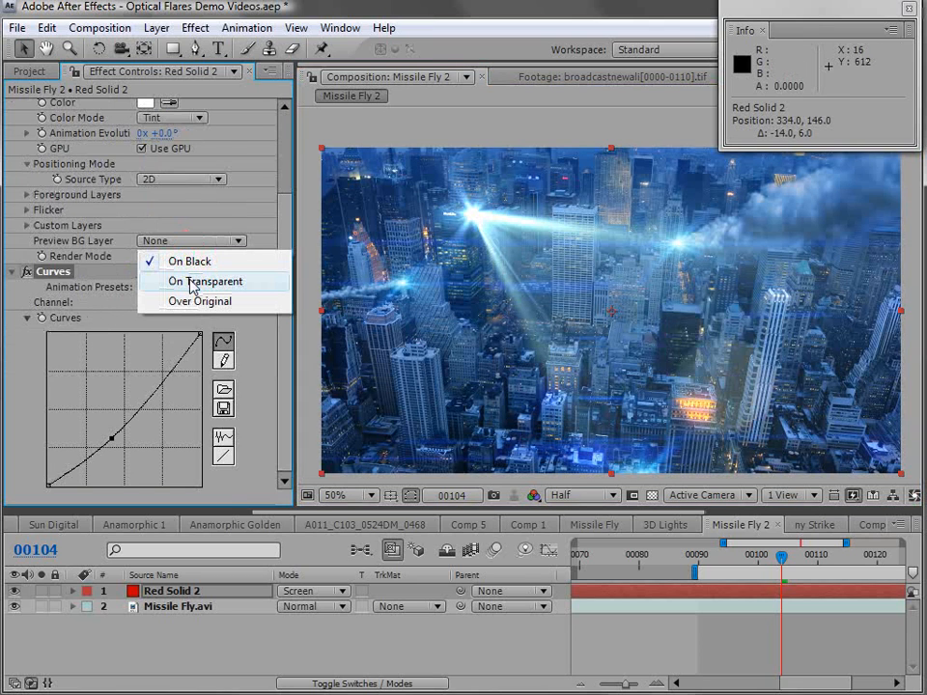
{"action": "left_click", "coordinate": [182, 261]}
{"action": "left_click", "coordinate": [183, 259]}
{"action": "left_click", "coordinate": [64, 275]}
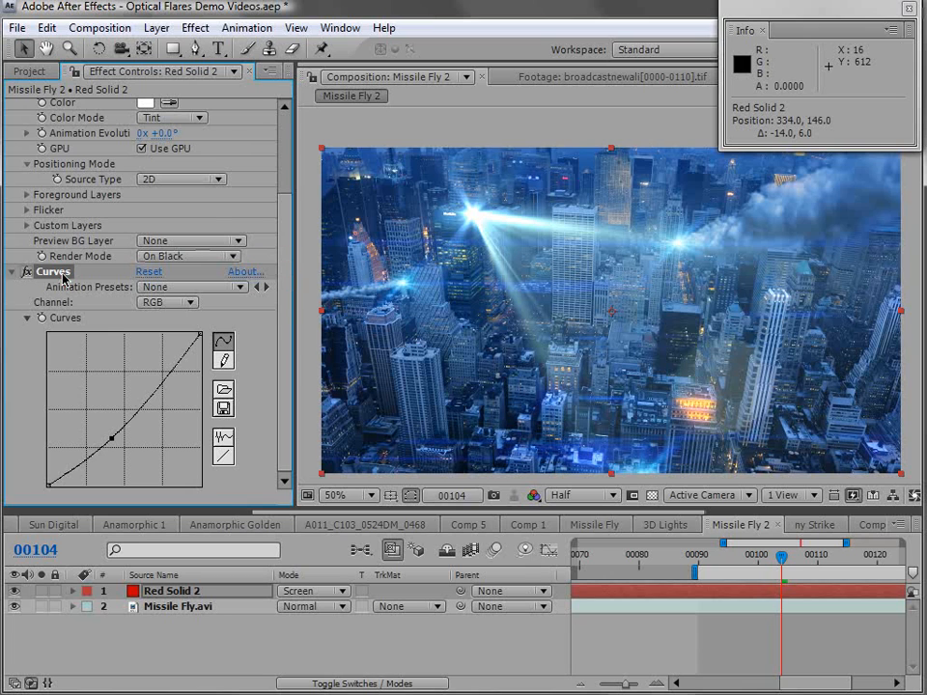
{"action": "scroll", "coordinate": [60, 275], "scroll_direction": "up", "scroll_amount": 5}
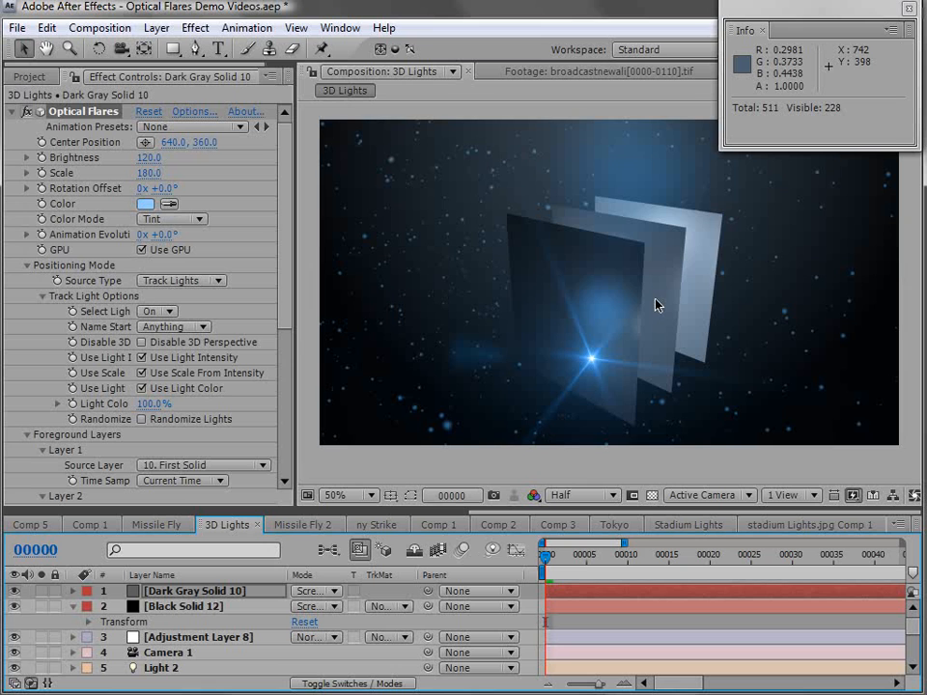
Orbit the camera around the glass panels and lights in the 3D Lights composition.
{"action": "key", "text": "c"}
{"action": "left_click_drag", "start_coordinate": [703, 348], "coordinate": [551, 339]}
{"action": "left_click", "coordinate": [183, 595]}
Examine the panels and flares from the Top view with layer controls shown, and return to the Active Camera view.
{"action": "left_click", "coordinate": [699, 495]}
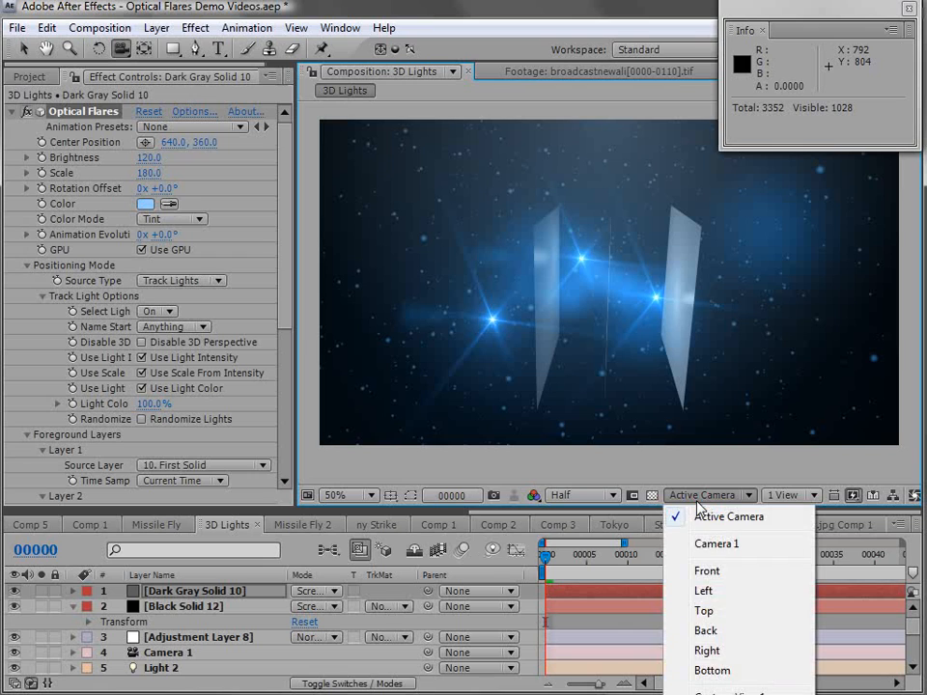
{"action": "left_click", "coordinate": [705, 610]}
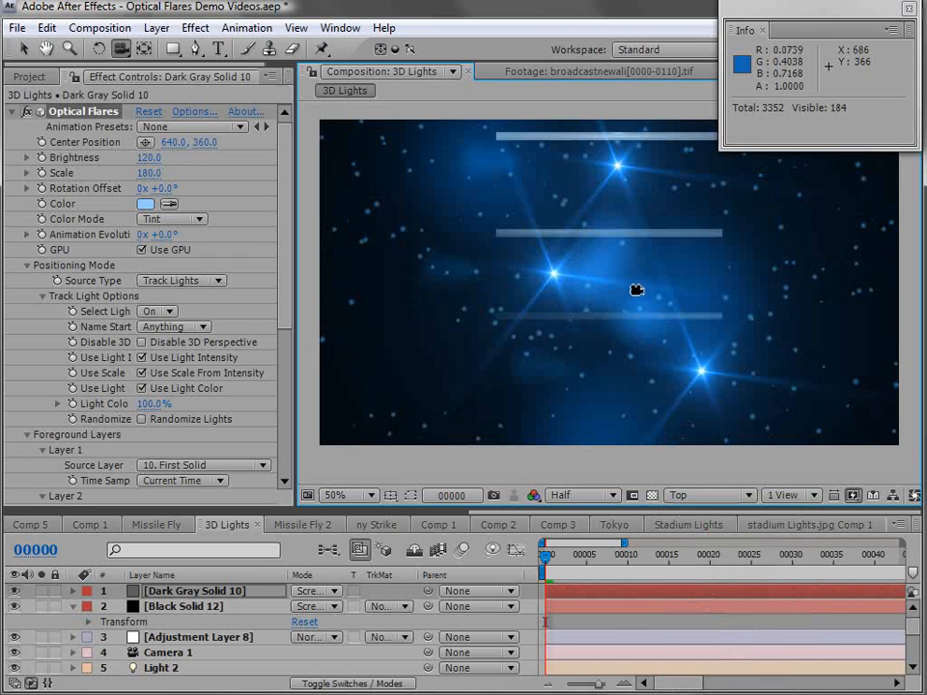
{"action": "key", "text": "c"}
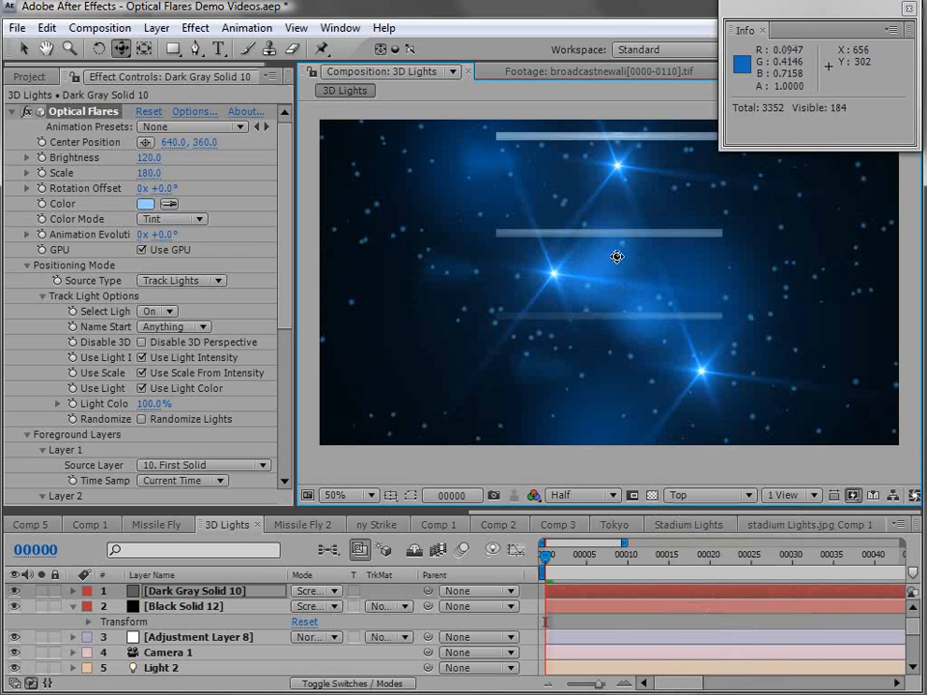
{"action": "mouse_move", "coordinate": [672, 223]}
{"action": "left_mouse_down"}
{"action": "mouse_move", "coordinate": [577, 293]}
{"action": "mouse_move", "coordinate": [625, 242]}
{"action": "mouse_move", "coordinate": [659, 230]}
{"action": "left_mouse_up"}
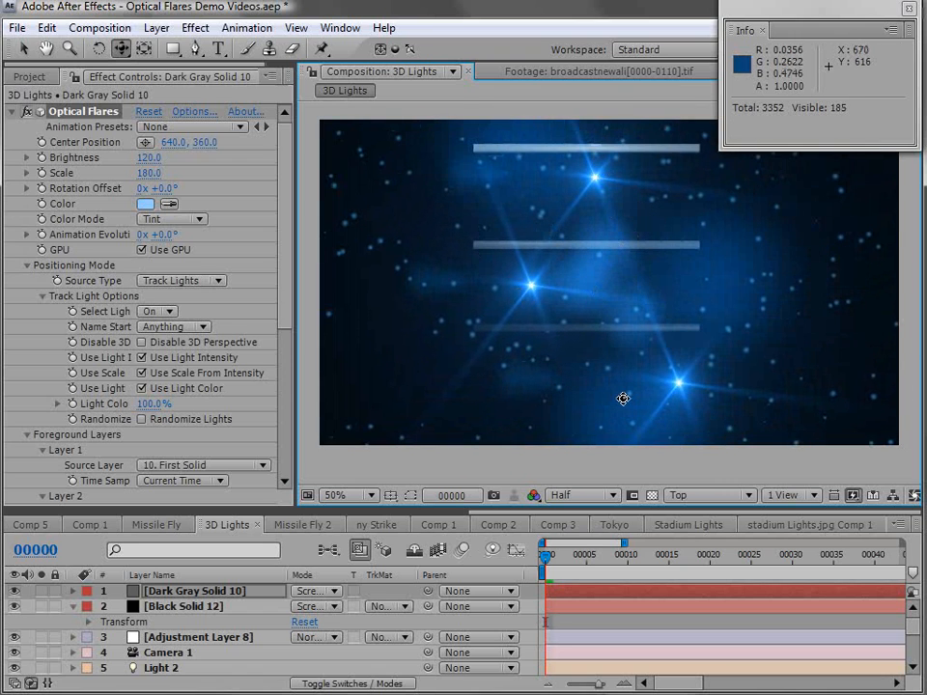
{"action": "key", "text": "ctrl+shift+h"}
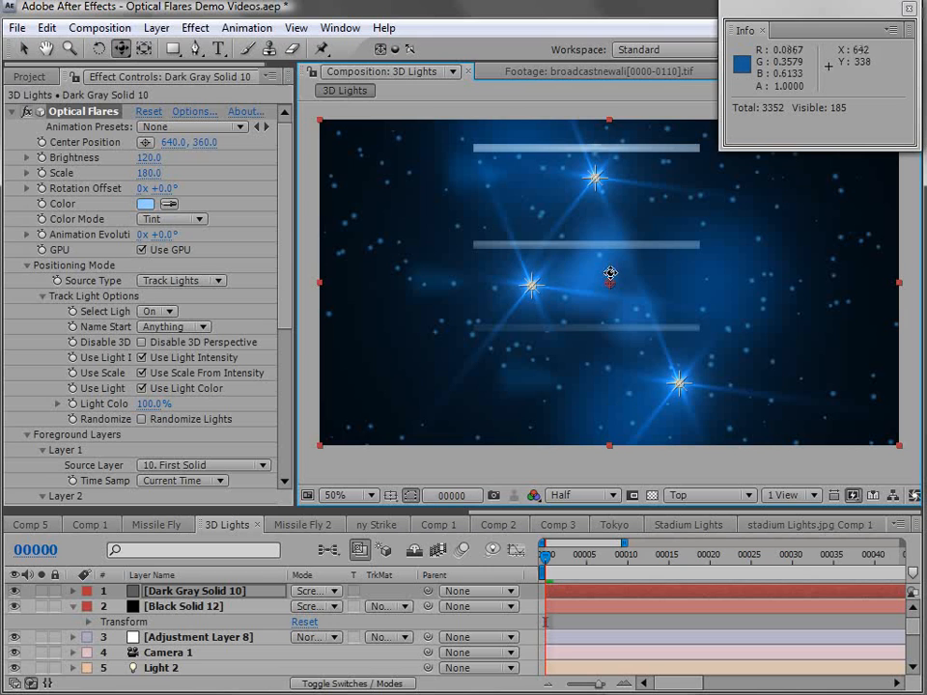
{"action": "left_click_drag", "start_coordinate": [652, 250], "coordinate": [623, 284]}
{"action": "left_click_drag", "start_coordinate": [628, 352], "coordinate": [705, 308]}
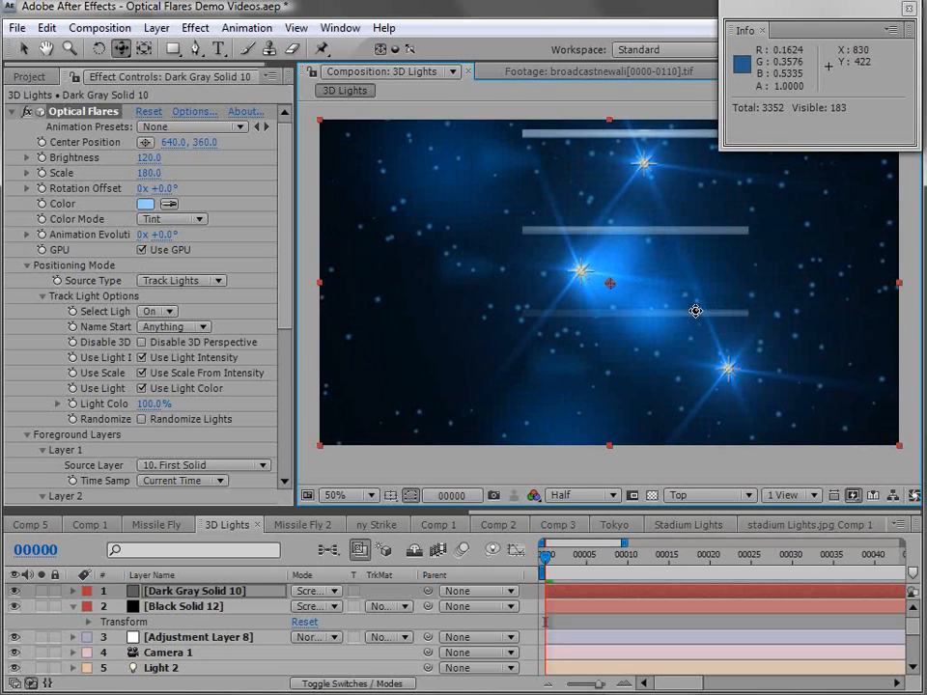
{"action": "left_click", "coordinate": [699, 497]}
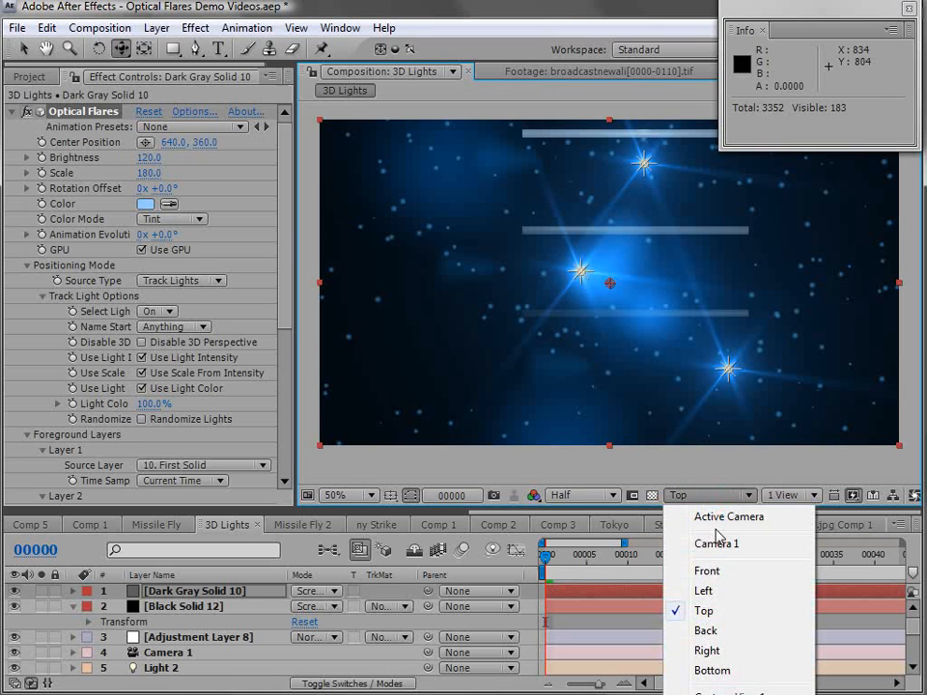
{"action": "left_click", "coordinate": [720, 517]}
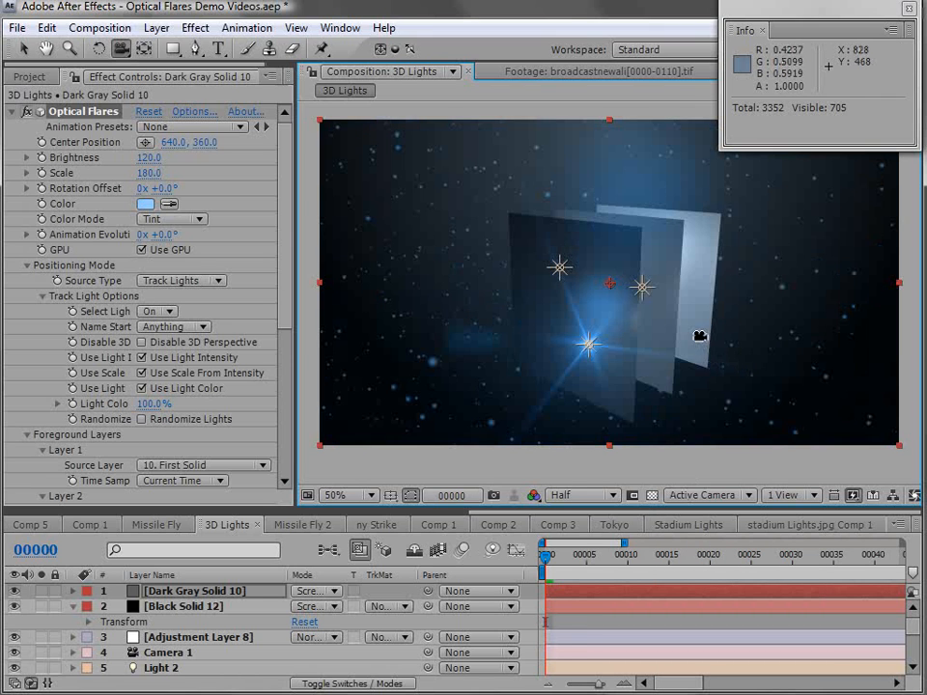
Orbit the camera around the glass panels and set the flare's Rotation Offset to 20°.
{"action": "left_click_drag", "start_coordinate": [670, 337], "coordinate": [589, 340]}
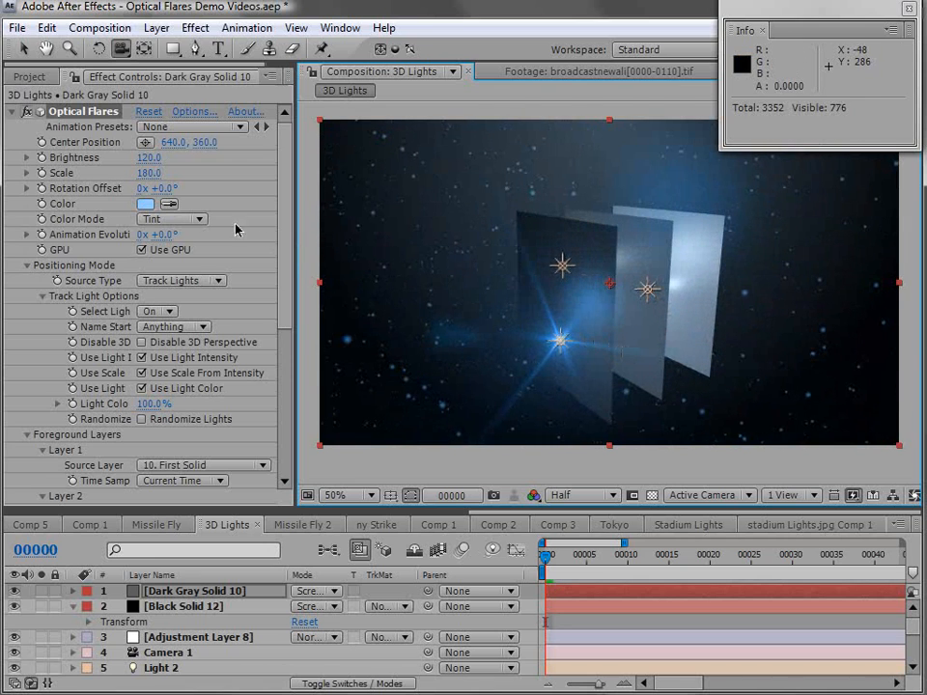
{"action": "mouse_move", "coordinate": [157, 188]}
{"action": "left_mouse_down"}
{"action": "mouse_move", "coordinate": [239, 182]}
{"action": "mouse_move", "coordinate": [166, 188]}
{"action": "left_mouse_up"}
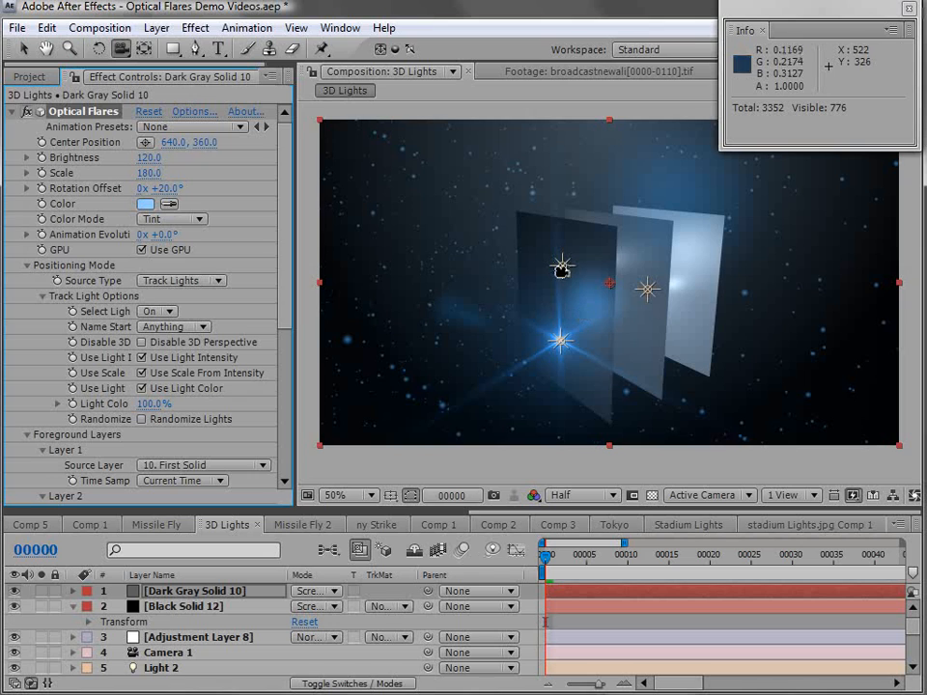
In the flare options, set the preview scale to 182% and raise the Streak object's brightness to 53.5.
{"action": "left_click", "coordinate": [193, 113]}
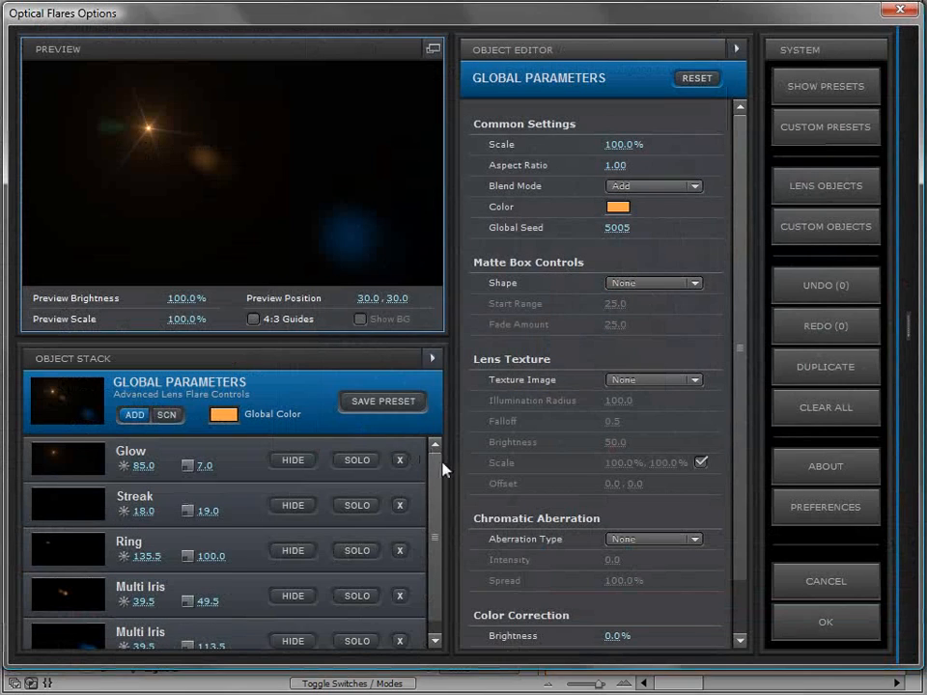
{"action": "scroll", "coordinate": [415, 517], "scroll_direction": "down", "scroll_amount": 1}
{"action": "left_click", "coordinate": [253, 483]}
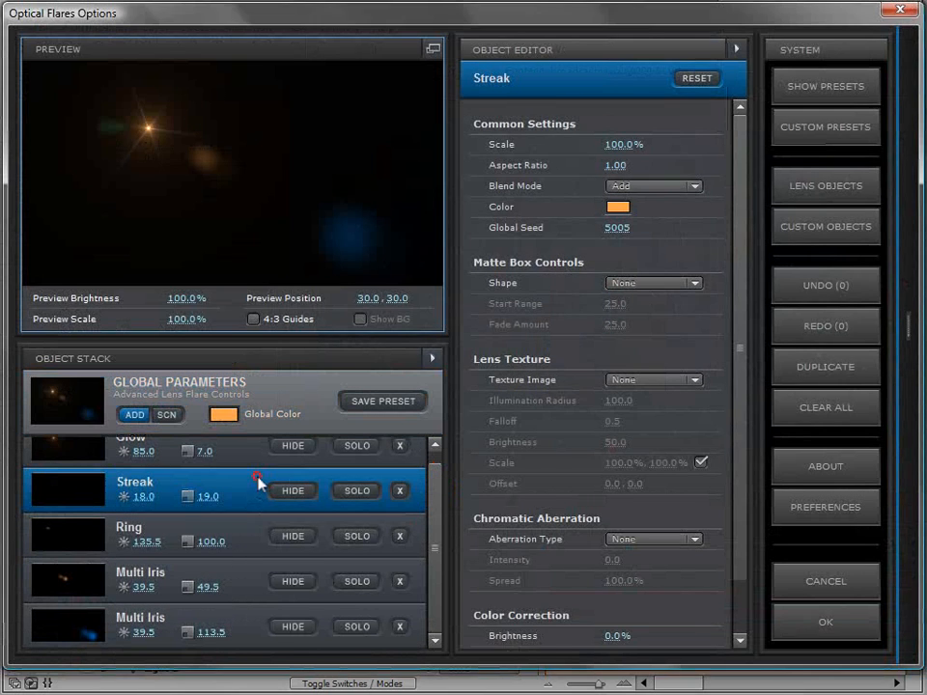
{"action": "left_click", "coordinate": [363, 492]}
{"action": "left_click", "coordinate": [363, 492]}
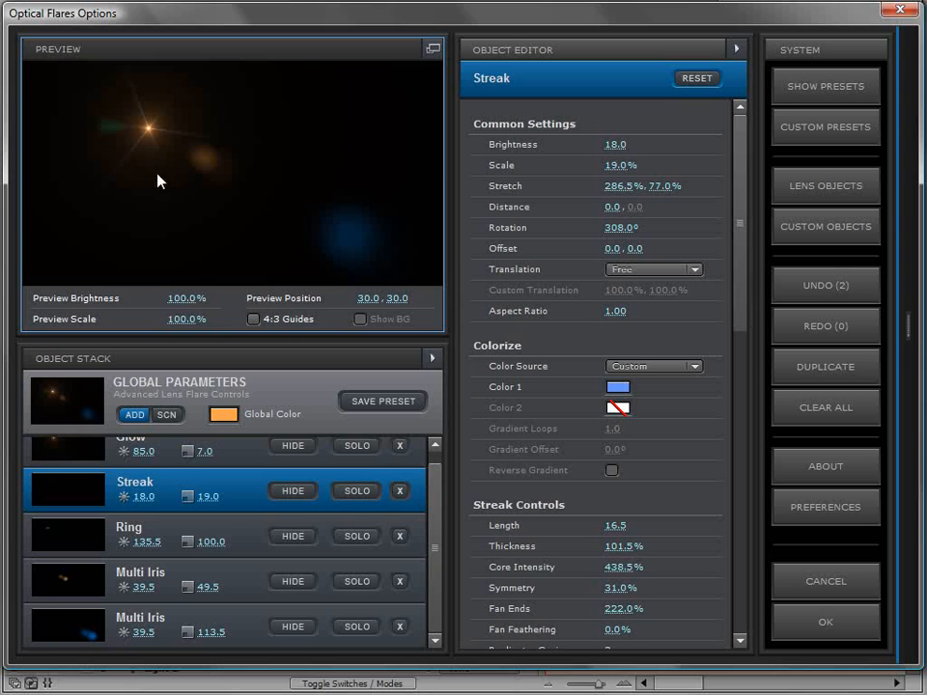
{"action": "left_click_drag", "start_coordinate": [189, 317], "coordinate": [166, 142]}
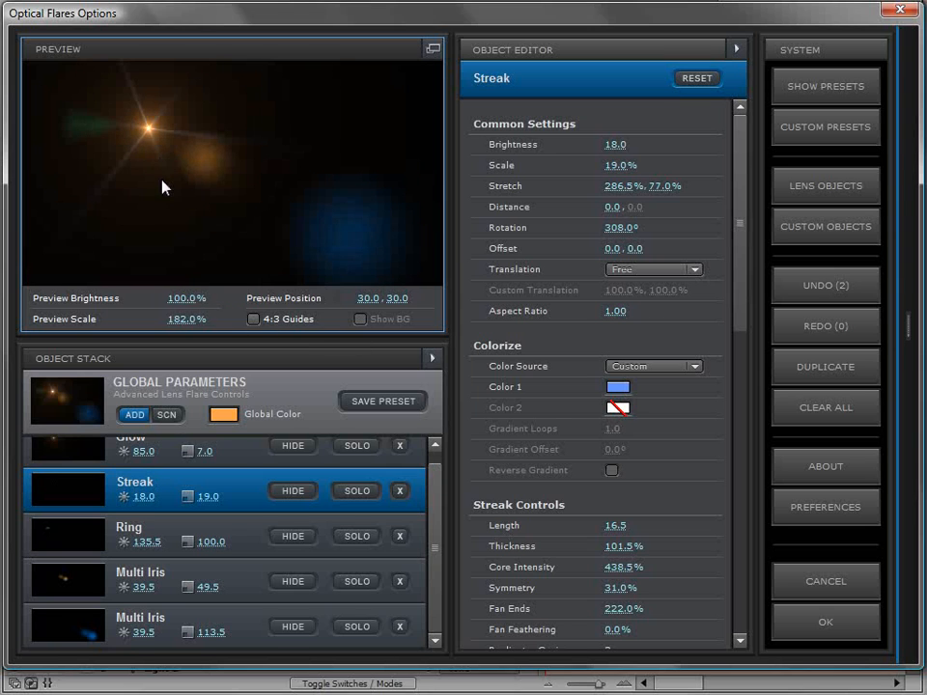
{"action": "mouse_move", "coordinate": [142, 496]}
{"action": "left_mouse_down"}
{"action": "mouse_move", "coordinate": [400, 497]}
{"action": "mouse_move", "coordinate": [189, 496]}
{"action": "mouse_move", "coordinate": [213, 507]}
{"action": "left_mouse_up"}
Enable Ignore Global Rotation in the Streak's advanced settings and apply the flare options.
{"action": "left_click", "coordinate": [247, 480]}
{"action": "left_click_drag", "start_coordinate": [750, 208], "coordinate": [731, 521]}
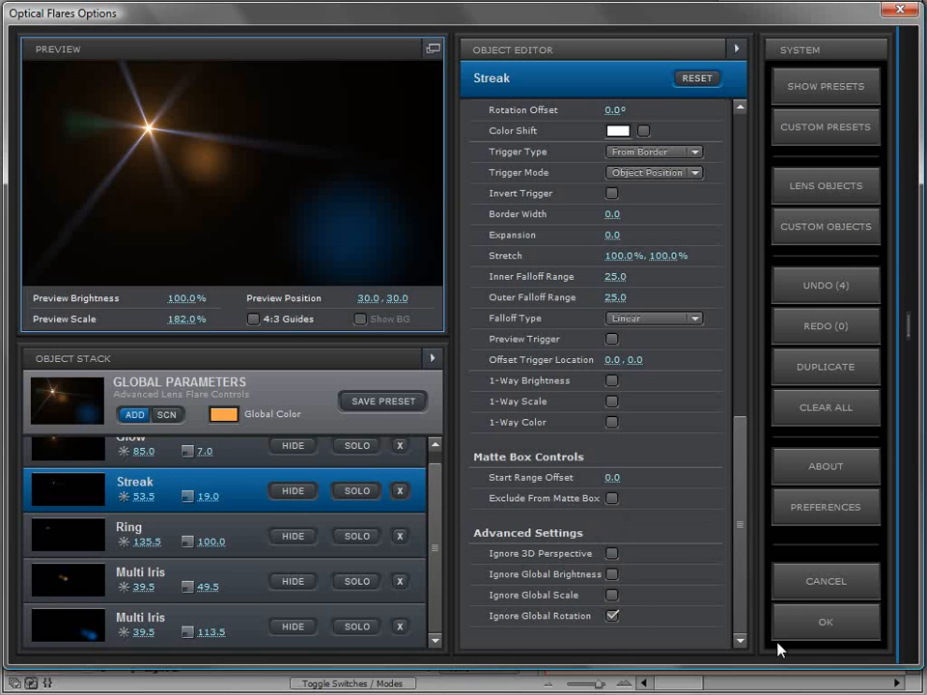
{"action": "left_click", "coordinate": [811, 627]}
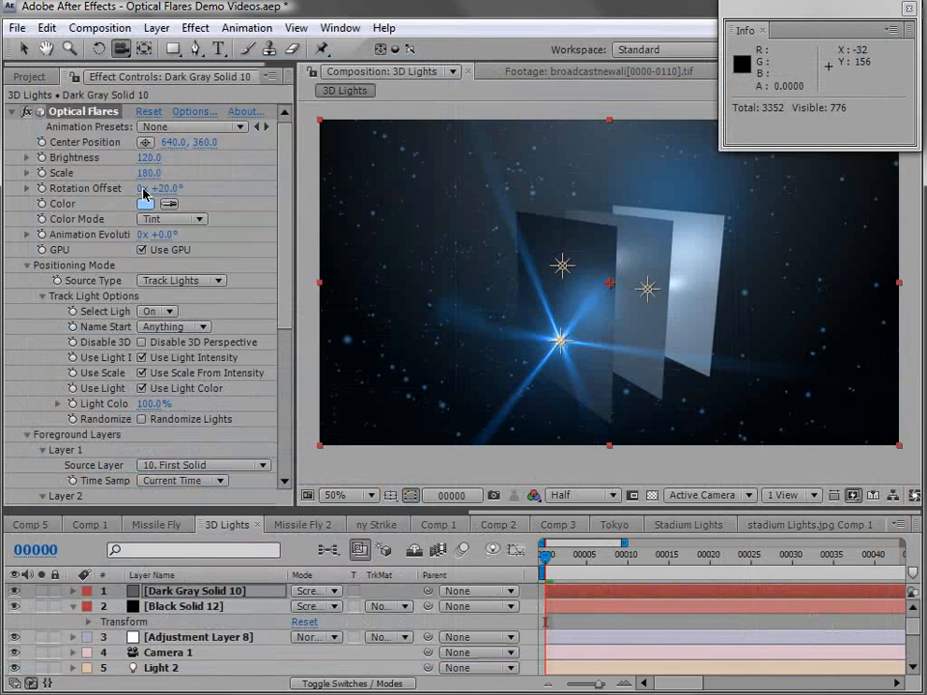
Set the flare's Rotation Offset to -4° and orbit the camera around the glass panels again.
{"action": "left_click_drag", "start_coordinate": [143, 190], "coordinate": [170, 194]}
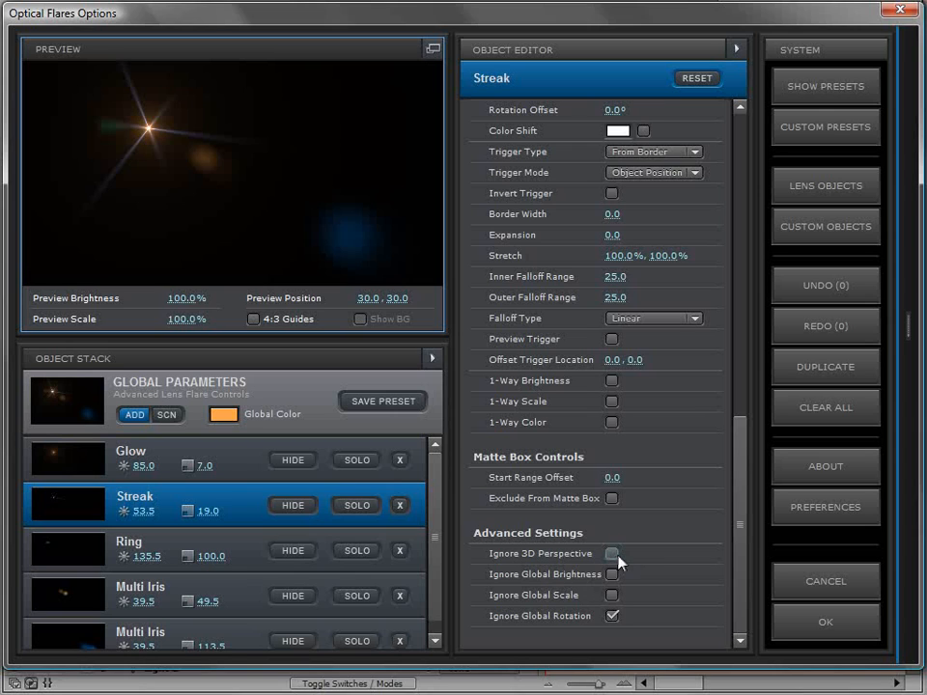
{"action": "left_click", "coordinate": [789, 621]}
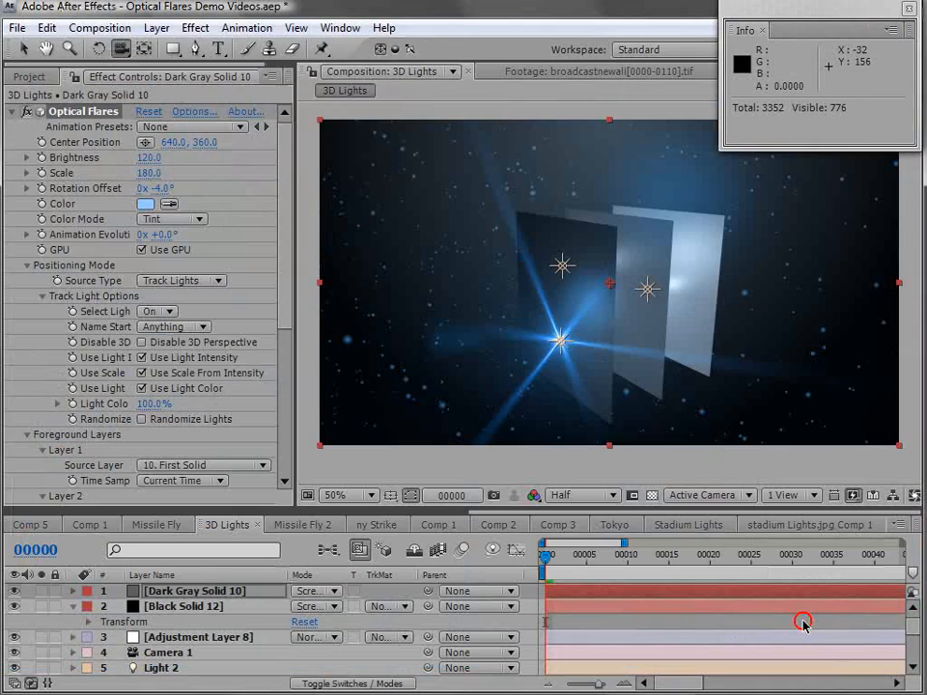
{"action": "left_click_drag", "start_coordinate": [622, 379], "coordinate": [588, 270]}
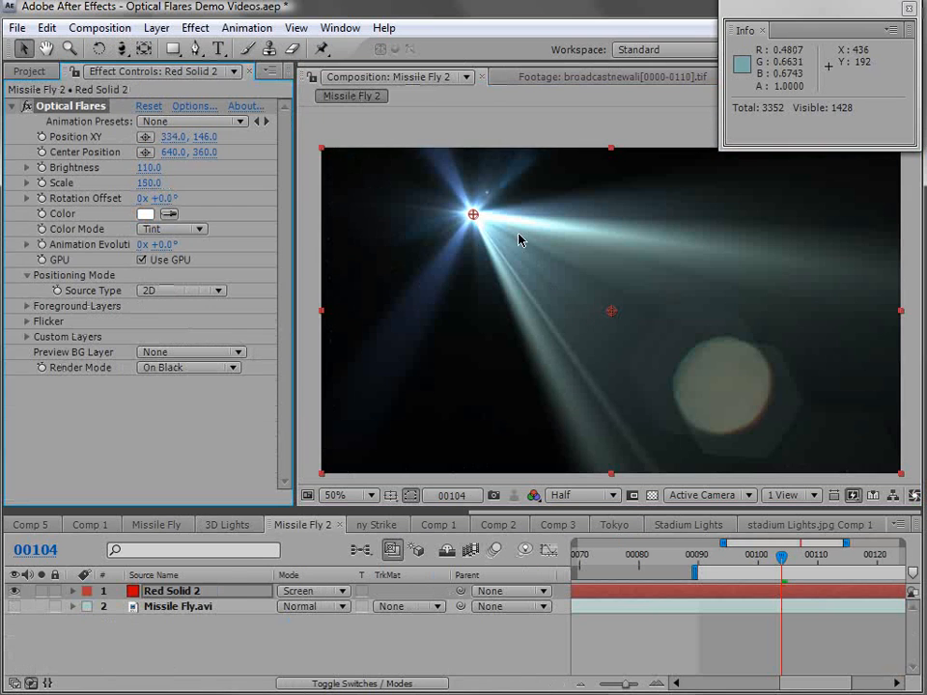
In Missile Fly 2, move the flare outside the frame to about -120, 100 and its center position to about 670, 374.
{"action": "left_click_drag", "start_coordinate": [472, 213], "coordinate": [414, 303]}
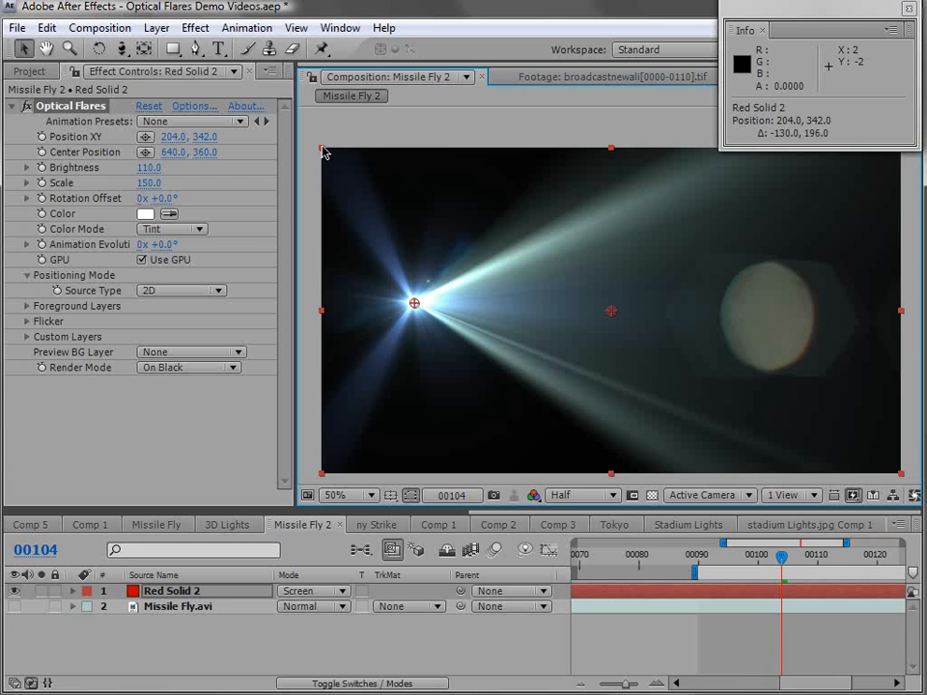
{"action": "left_click_drag", "start_coordinate": [415, 306], "coordinate": [271, 199]}
{"action": "mouse_move", "coordinate": [611, 311]}
{"action": "left_mouse_down"}
{"action": "mouse_move", "coordinate": [599, 203]}
{"action": "mouse_move", "coordinate": [614, 201]}
{"action": "mouse_move", "coordinate": [714, 404]}
{"action": "mouse_move", "coordinate": [395, 416]}
{"action": "mouse_move", "coordinate": [622, 280]}
{"action": "mouse_move", "coordinate": [625, 318]}
{"action": "left_mouse_up"}
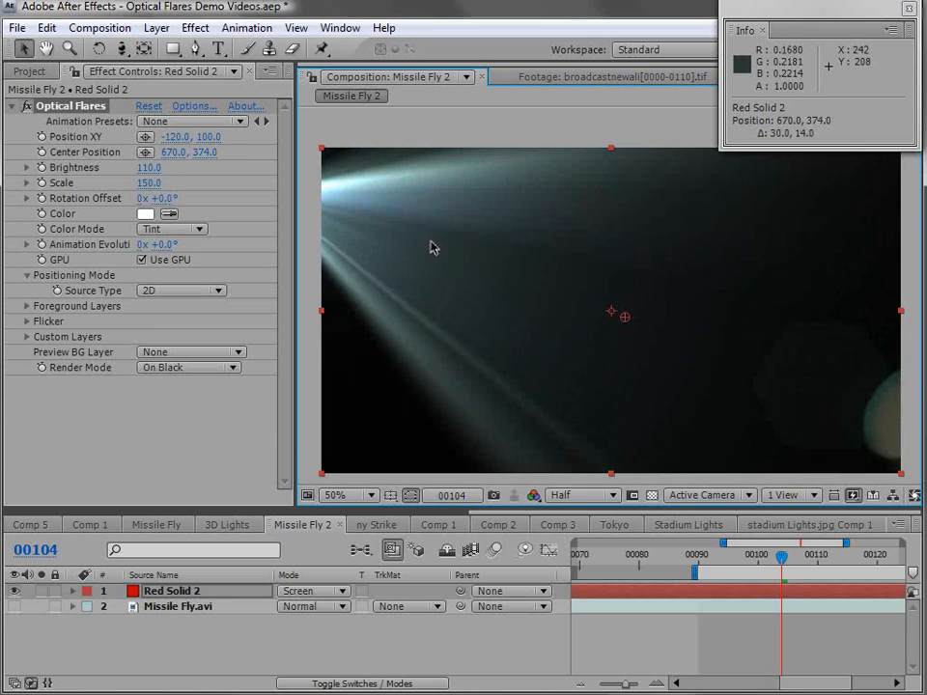
Bring the flare source back inside the frame near the upper middle and nudge its center point down and right.
{"action": "key", "text": "comma"}
{"action": "left_click_drag", "start_coordinate": [440, 245], "coordinate": [597, 251]}
{"action": "mouse_move", "coordinate": [616, 306]}
{"action": "left_mouse_down"}
{"action": "mouse_move", "coordinate": [593, 366]}
{"action": "mouse_move", "coordinate": [583, 313]}
{"action": "mouse_move", "coordinate": [610, 296]}
{"action": "mouse_move", "coordinate": [571, 335]}
{"action": "mouse_move", "coordinate": [612, 315]}
{"action": "mouse_move", "coordinate": [626, 322]}
{"action": "left_mouse_up"}
{"action": "key", "text": "period"}
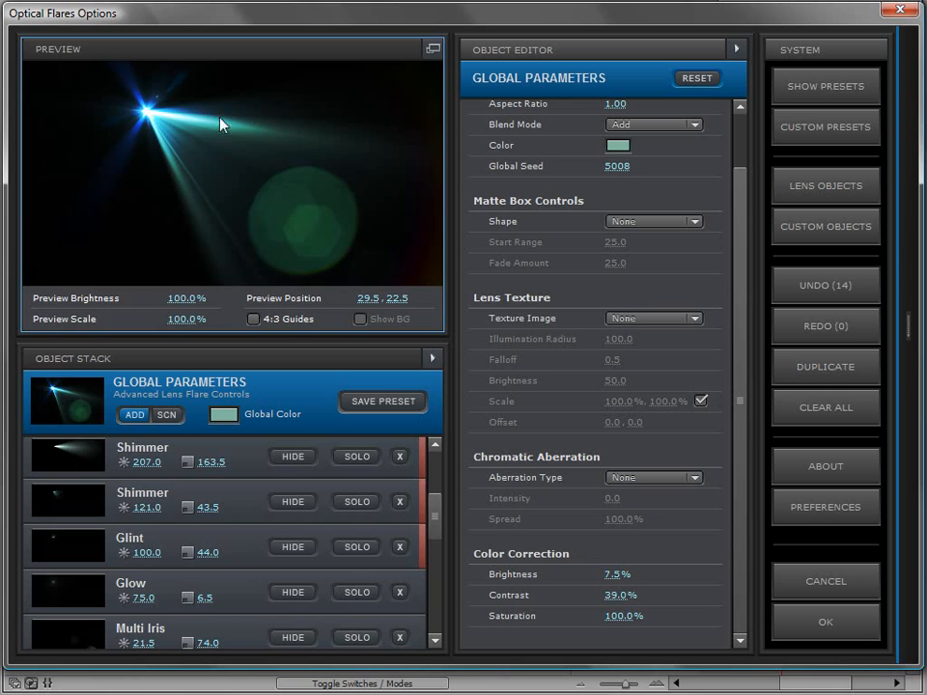
Move the preview flare to about 66.4, 28.9 and set the global flare color to orange E0AC7A.
{"action": "left_click_drag", "start_coordinate": [220, 120], "coordinate": [302, 126]}
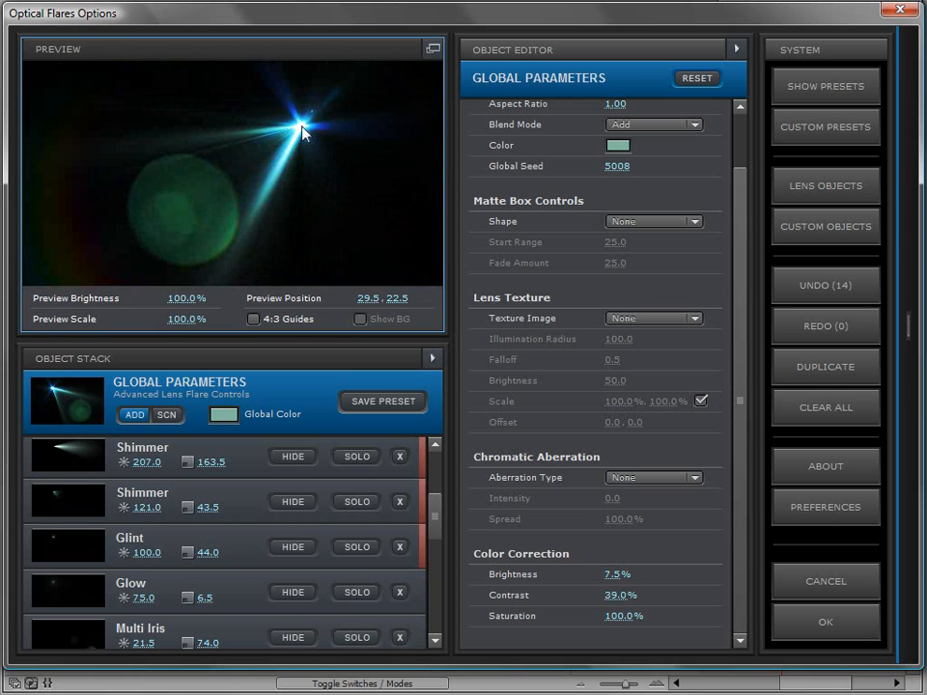
{"action": "left_click", "coordinate": [224, 416]}
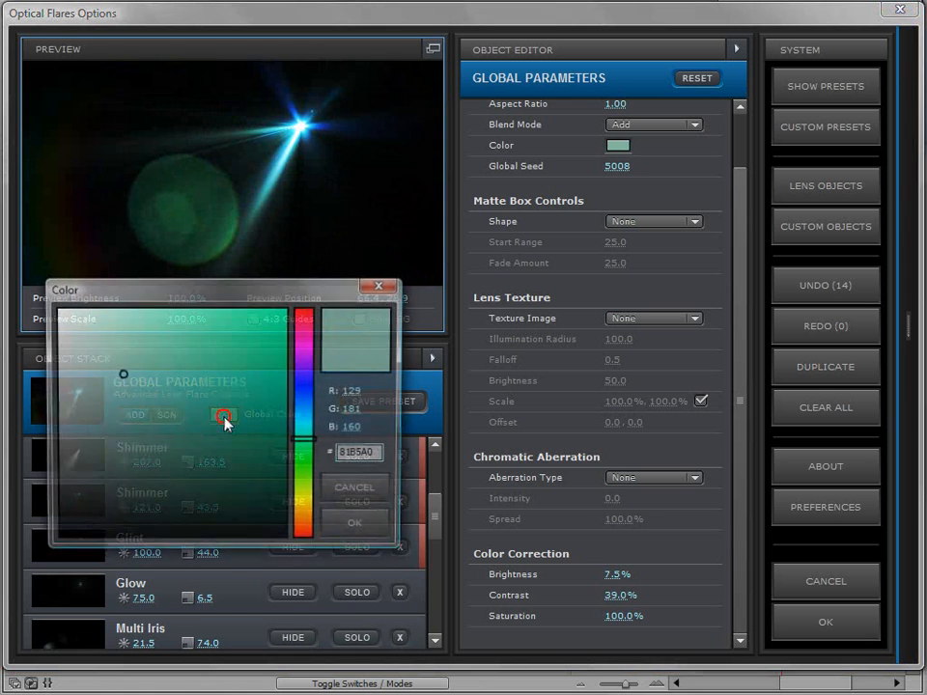
{"action": "mouse_move", "coordinate": [311, 425]}
{"action": "left_mouse_down"}
{"action": "mouse_move", "coordinate": [300, 429]}
{"action": "mouse_move", "coordinate": [310, 379]}
{"action": "mouse_move", "coordinate": [303, 351]}
{"action": "mouse_move", "coordinate": [303, 522]}
{"action": "left_mouse_up"}
{"action": "left_click", "coordinate": [231, 325]}
{"action": "left_click", "coordinate": [160, 337]}
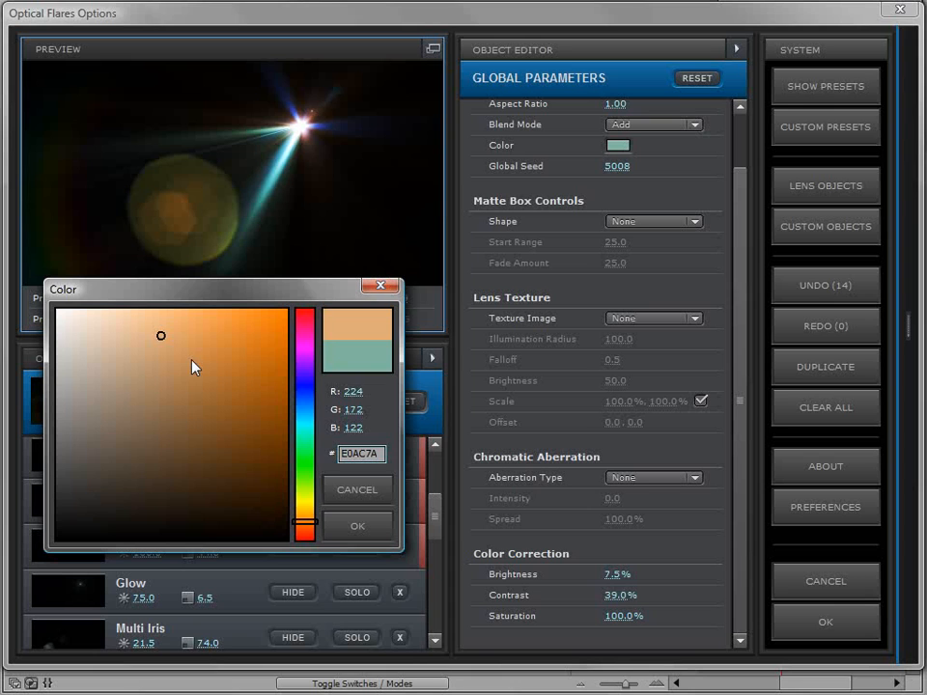
{"action": "left_click", "coordinate": [354, 531]}
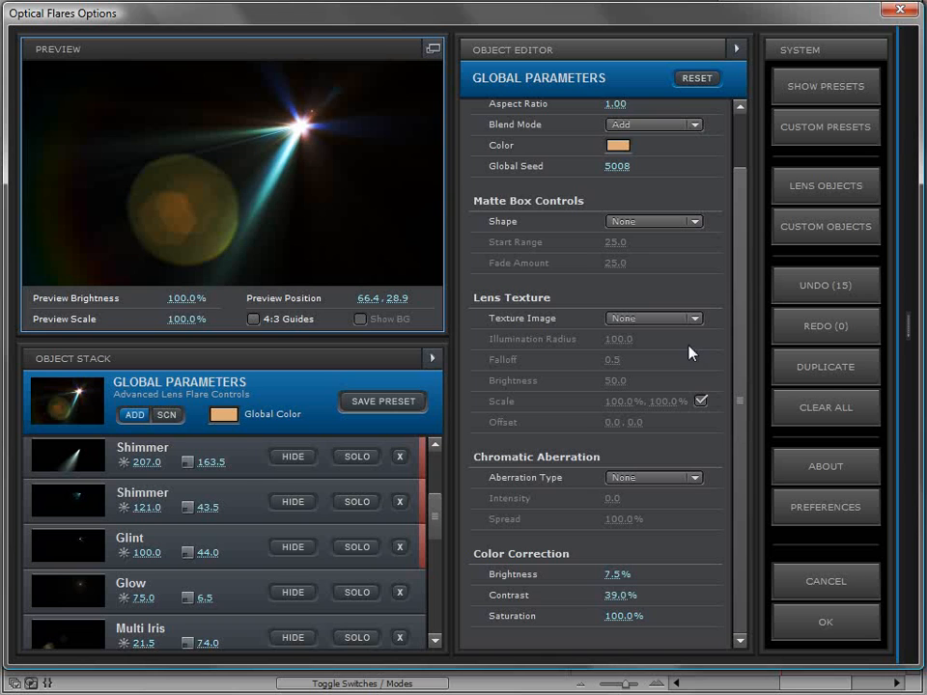
Turn on the preference to use the After Effects color picker.
{"action": "left_click", "coordinate": [796, 512]}
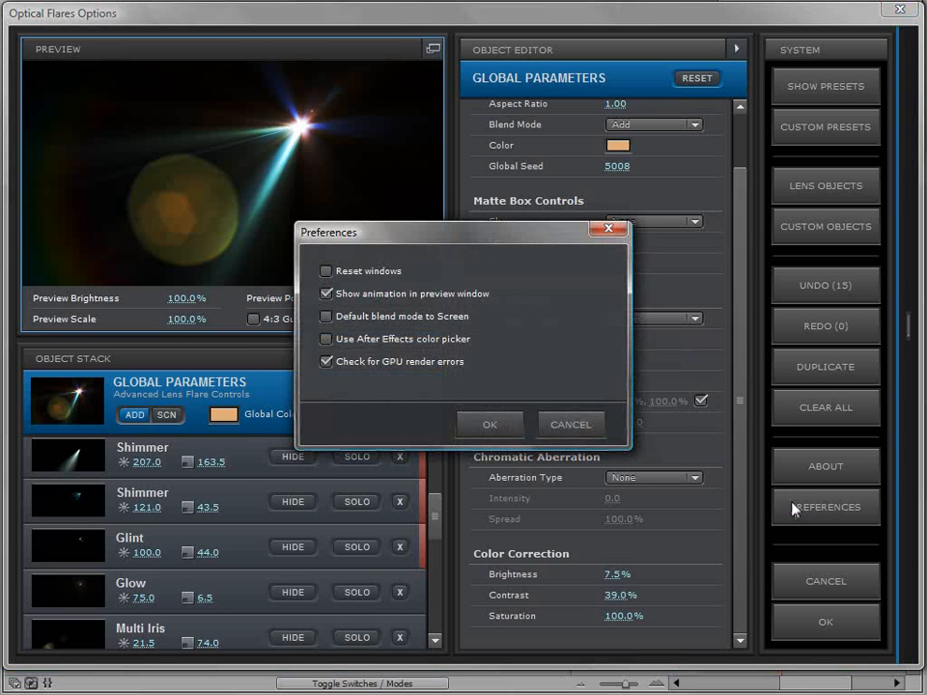
{"action": "left_click", "coordinate": [325, 339]}
{"action": "left_click", "coordinate": [478, 425]}
Change the global flare color to pink and move the preview flare to about 79.5, 73.1.
{"action": "left_click", "coordinate": [223, 415]}
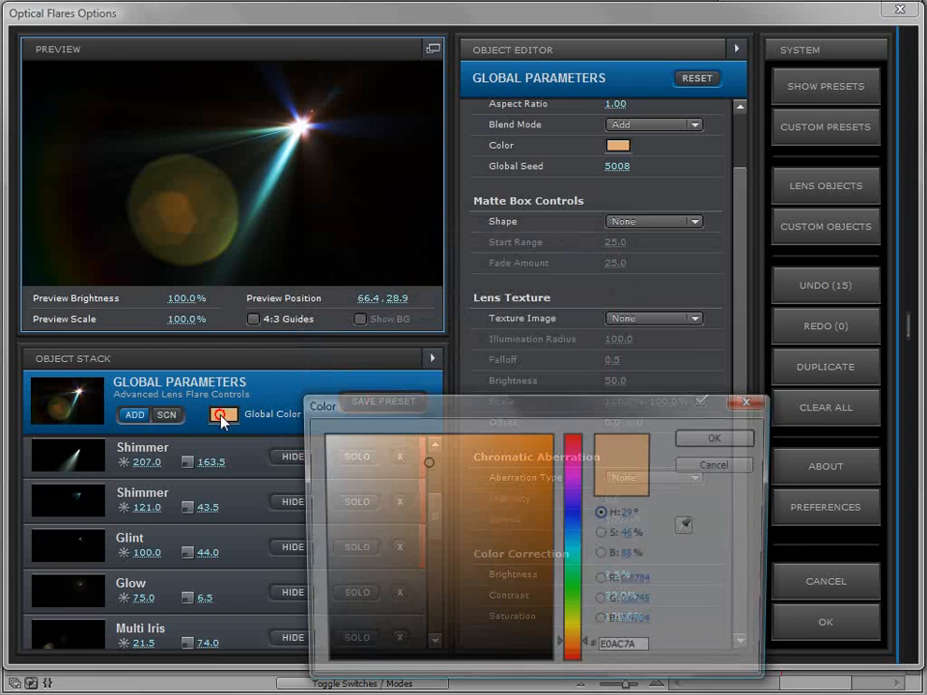
{"action": "left_click_drag", "start_coordinate": [487, 405], "coordinate": [534, 203]}
{"action": "mouse_move", "coordinate": [543, 273]}
{"action": "left_mouse_down"}
{"action": "mouse_move", "coordinate": [487, 253]}
{"action": "mouse_move", "coordinate": [534, 248]}
{"action": "mouse_move", "coordinate": [480, 240]}
{"action": "left_mouse_up"}
{"action": "left_click", "coordinate": [617, 257]}
{"action": "left_click", "coordinate": [481, 239]}
{"action": "left_click", "coordinate": [744, 234]}
{"action": "left_click_drag", "start_coordinate": [302, 126], "coordinate": [358, 225]}
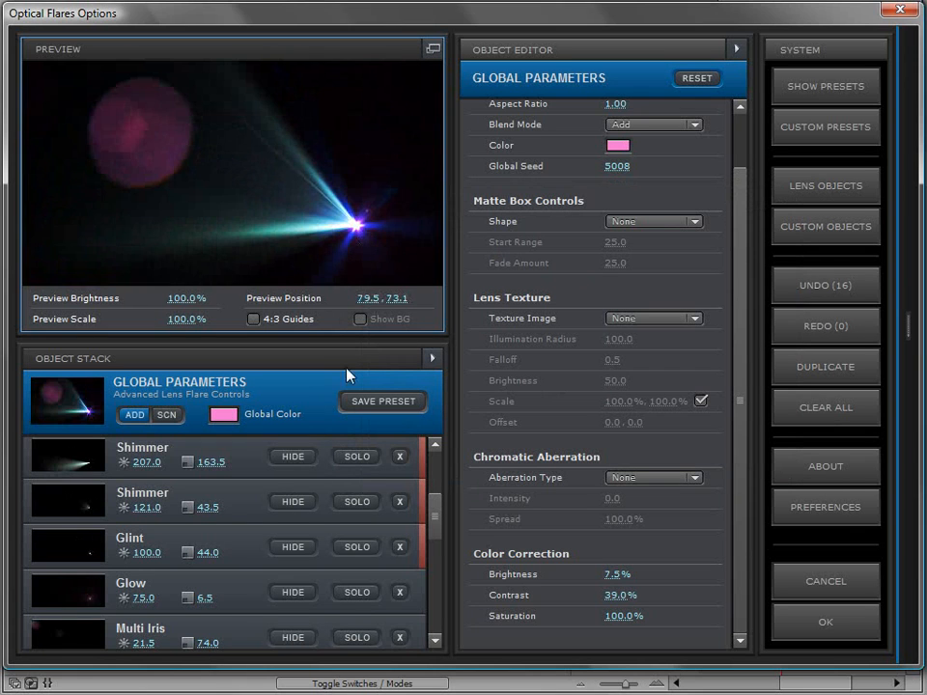
Set the global flare color to light green BEF7C9 and move the preview flare to about 74.8, 23.3.
{"action": "left_click", "coordinate": [224, 414]}
{"action": "left_click", "coordinate": [618, 376]}
{"action": "left_click", "coordinate": [420, 233]}
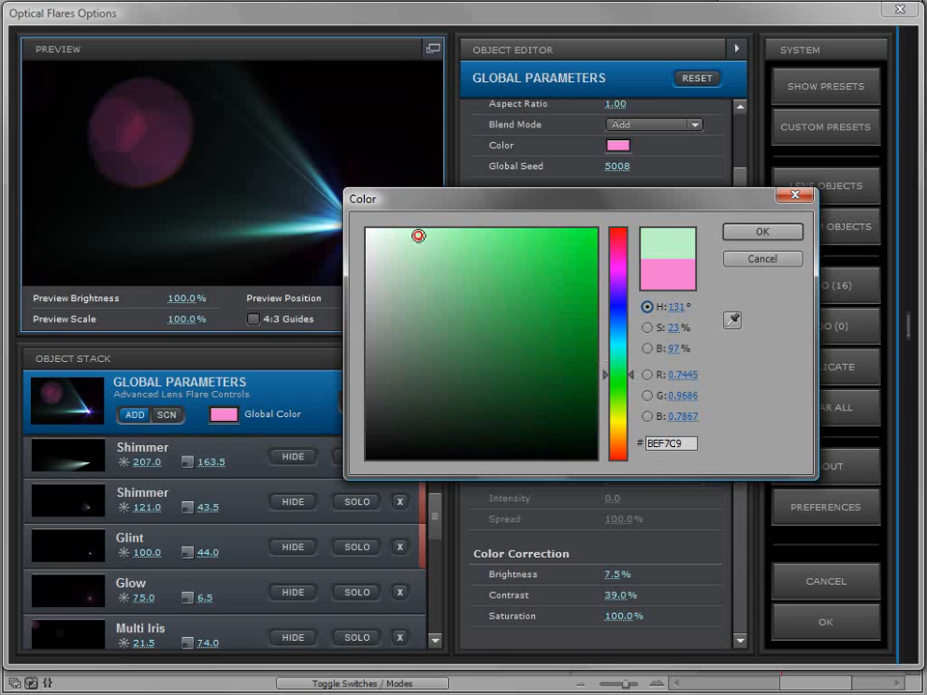
{"action": "left_click", "coordinate": [762, 232]}
{"action": "left_click_drag", "start_coordinate": [304, 180], "coordinate": [338, 120]}
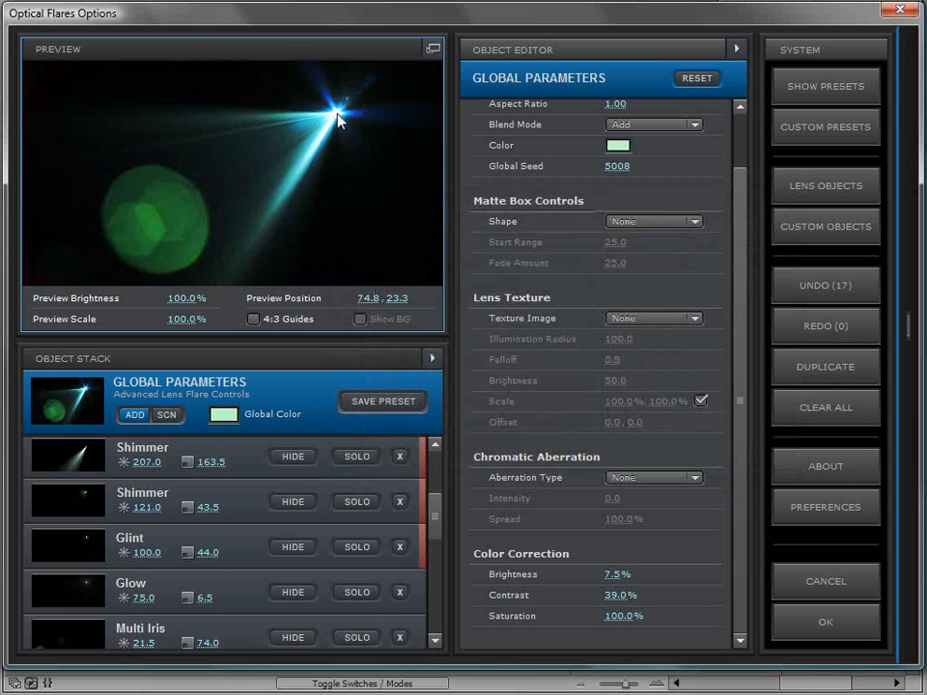